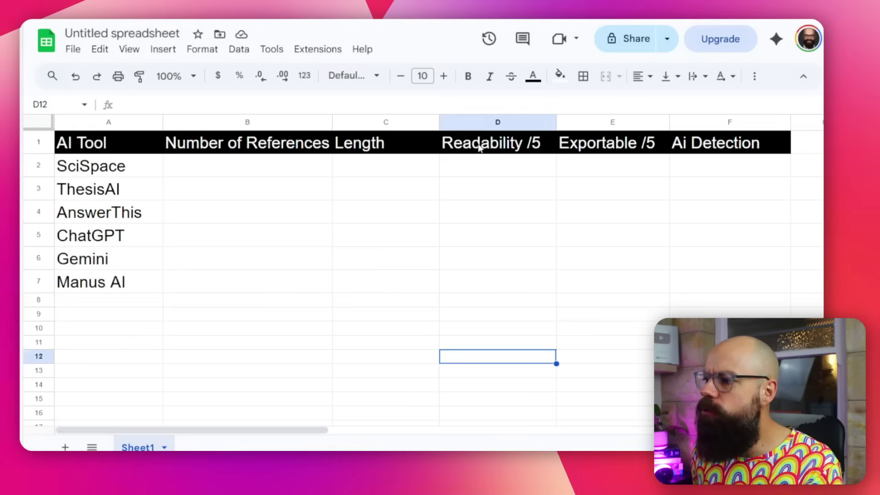
Review the comparison criteria in the header row: Readability /5, Exportable /5 and Ai Detection
left_click(479, 147)
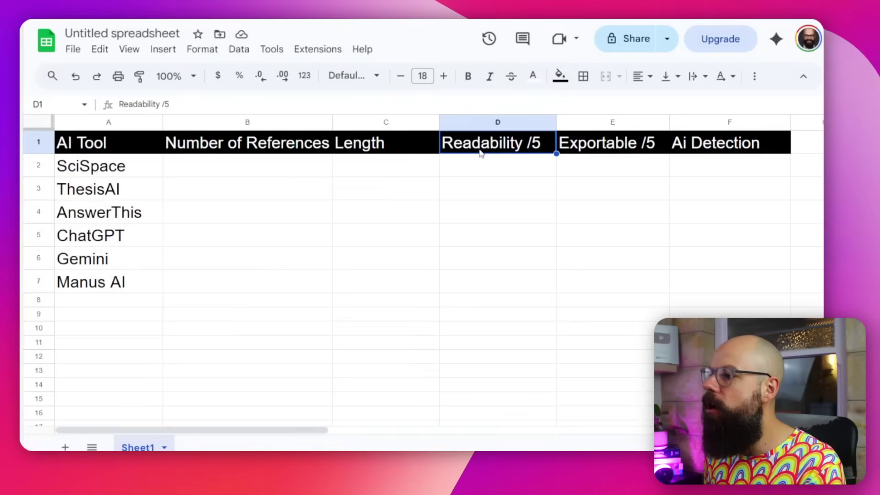
left_click(620, 144)
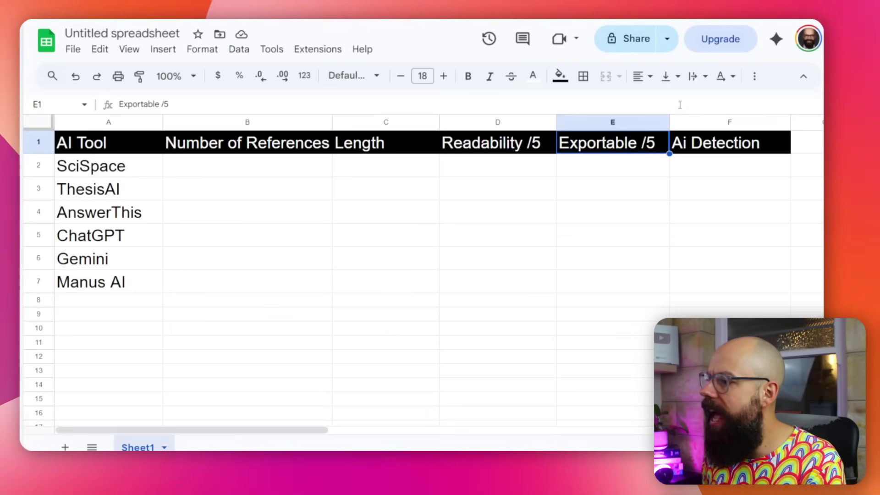
left_click(704, 143)
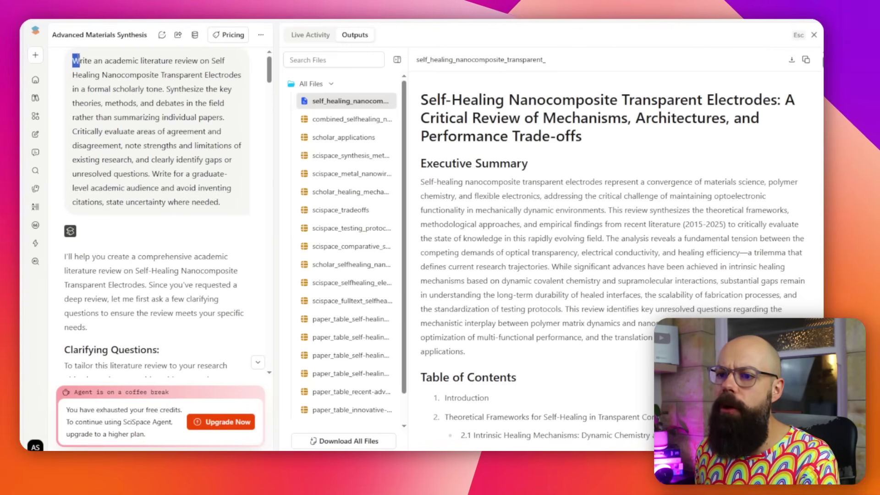
Switch to SciSpace and read through the literature review prompt on Self Healing Nanocomposite Transparent Electrodes
left_click_drag(106, 79, 220, 202)
left_click(127, 59)
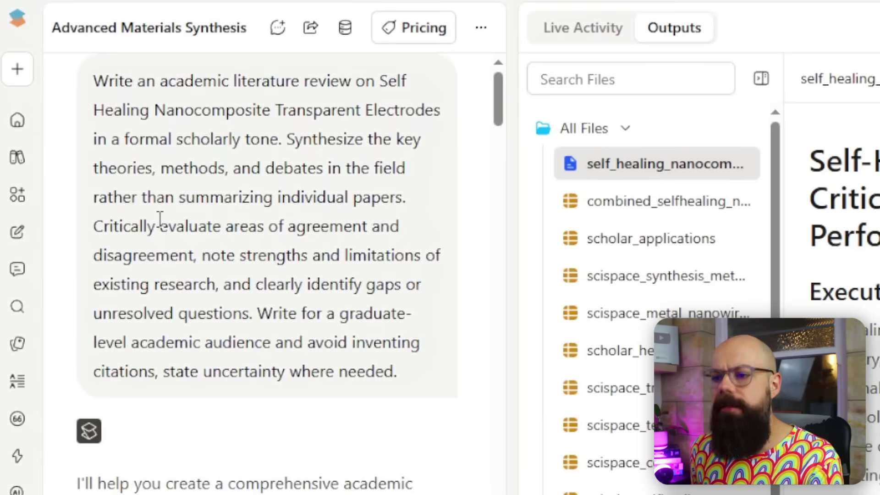
left_click_drag(160, 219, 339, 212)
left_click_drag(168, 253, 241, 262)
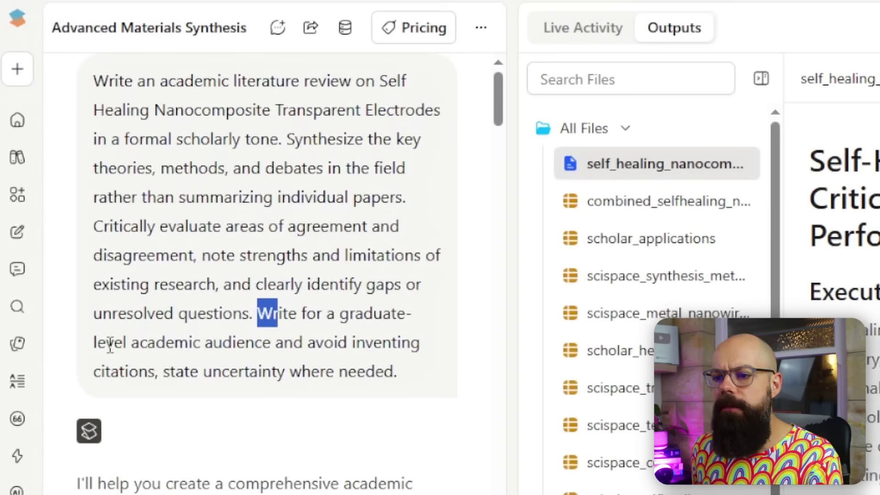
left_click_drag(110, 369, 120, 369)
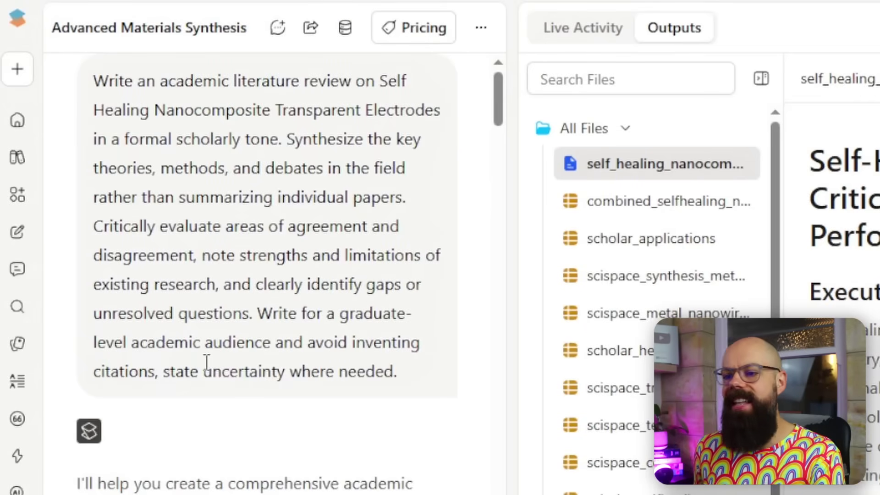
left_click(375, 368)
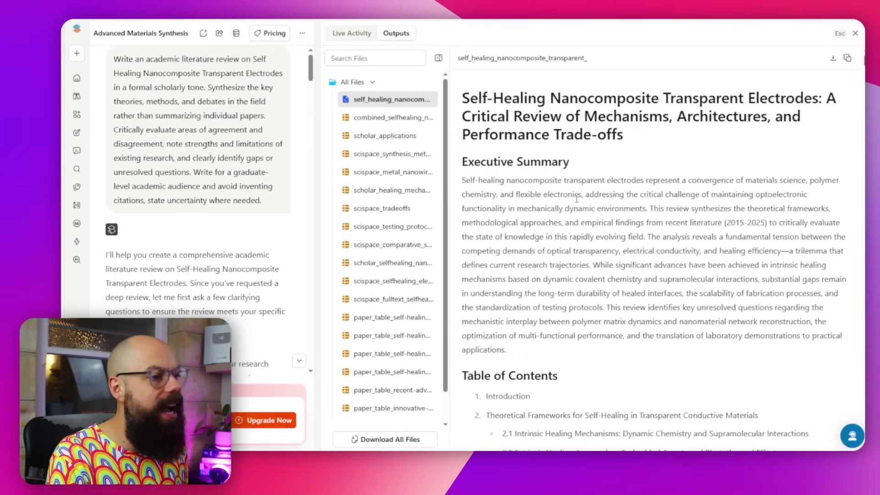
Skim the SciSpace literature review from its executive summary through to the reference list
scroll(582, 190, "down", 15)
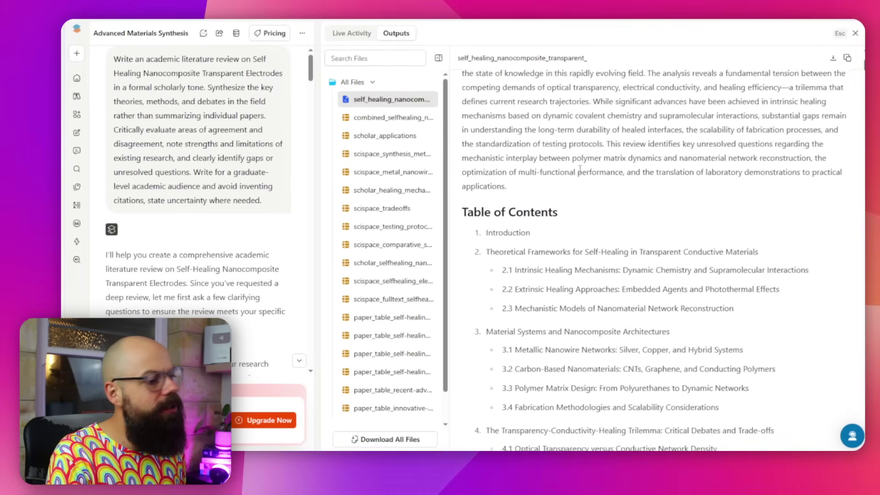
scroll(580, 173, "down", 5)
scroll(573, 170, "up", 12)
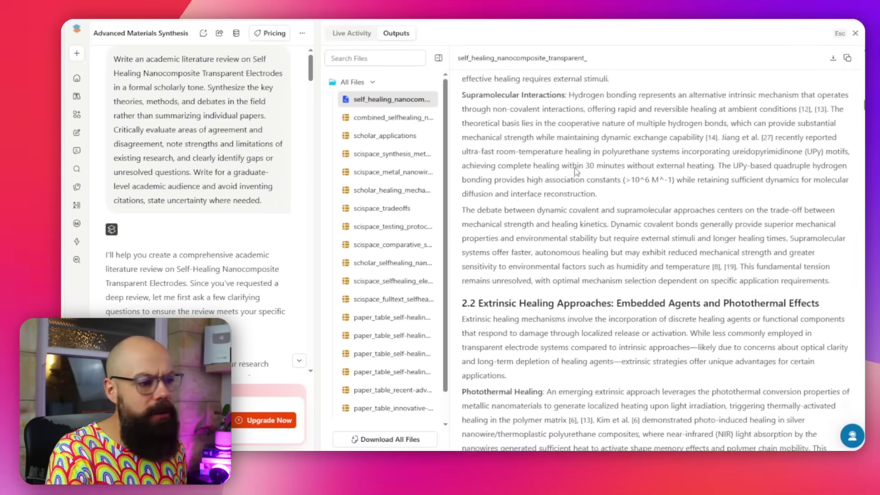
scroll(570, 165, "up", 5)
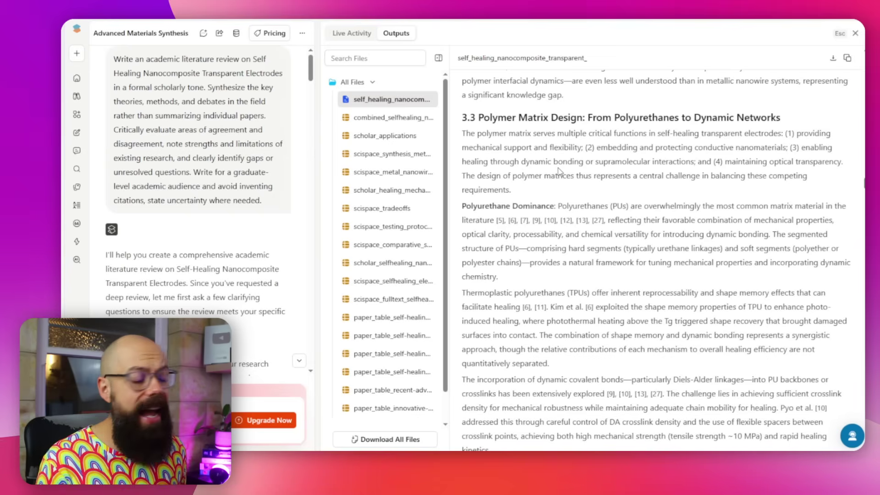
scroll(558, 170, "down", 20)
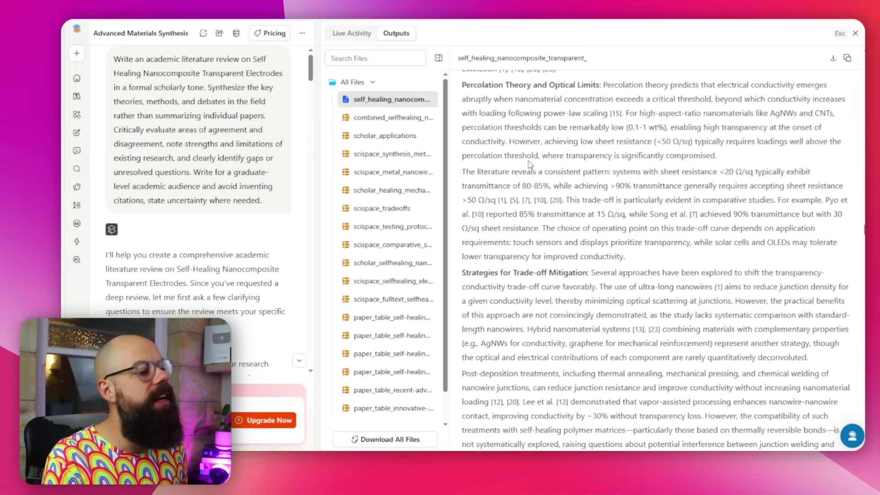
scroll(531, 158, "down", 20)
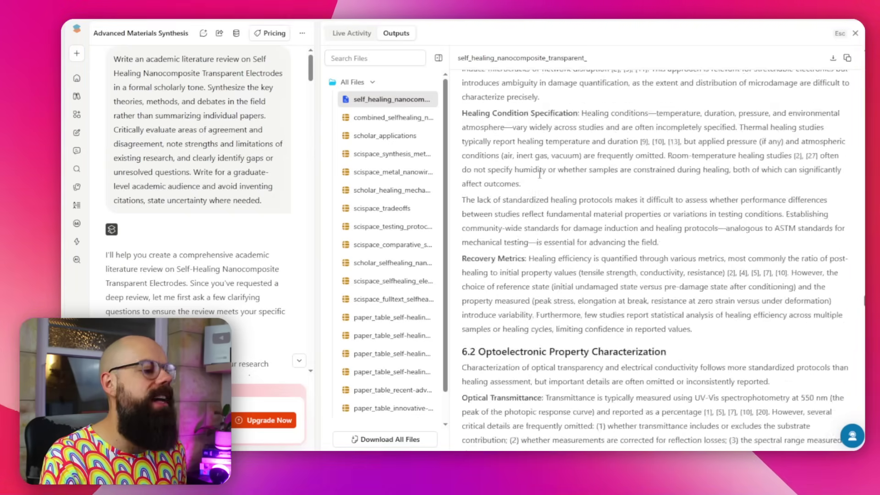
scroll(539, 178, "down", 20)
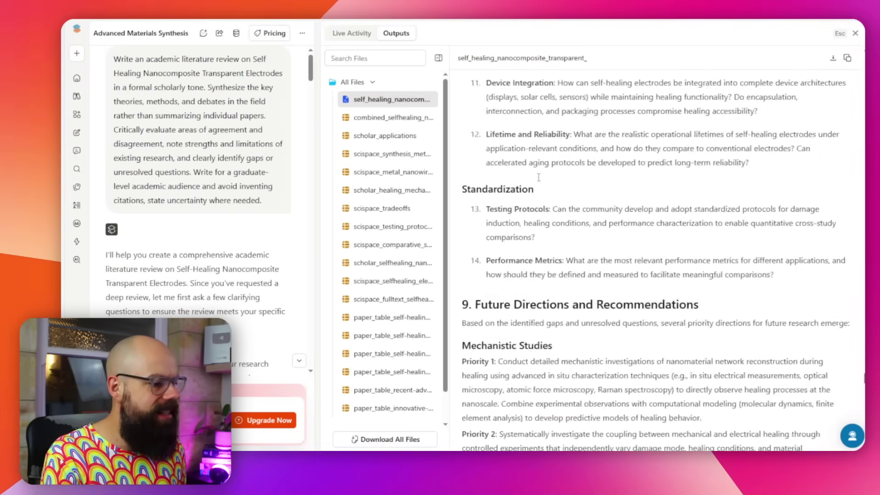
scroll(534, 188, "down", 10)
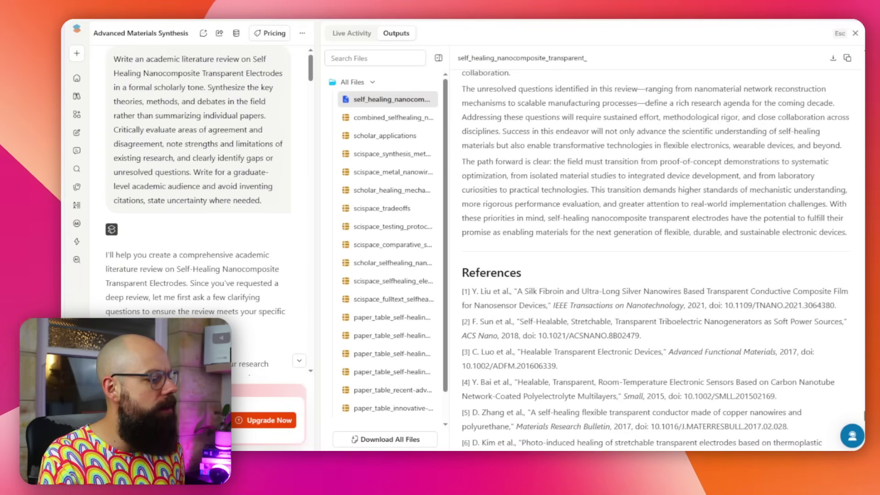
key("Home")
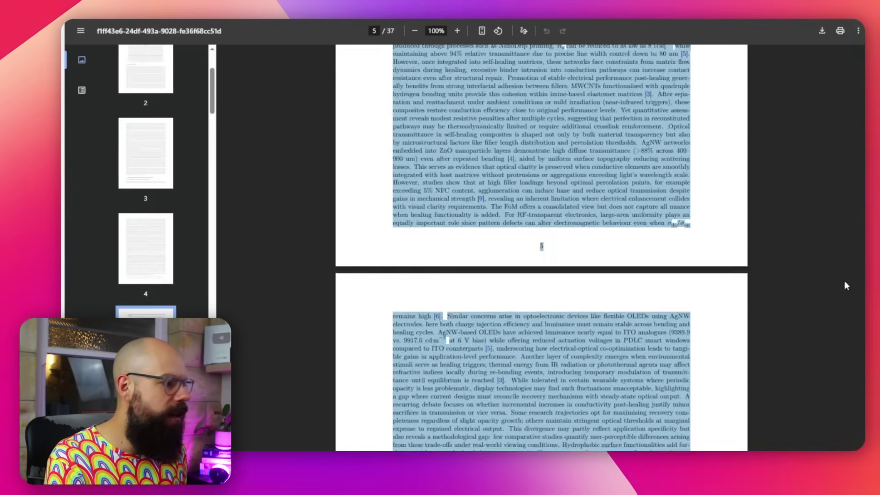
Examine the 37-page PDF review's contents page and its section 2.4 on applications in modern and emerging technologies
scroll(768, 284, "up", 7)
left_click(646, 237)
scroll(603, 206, "up", 20)
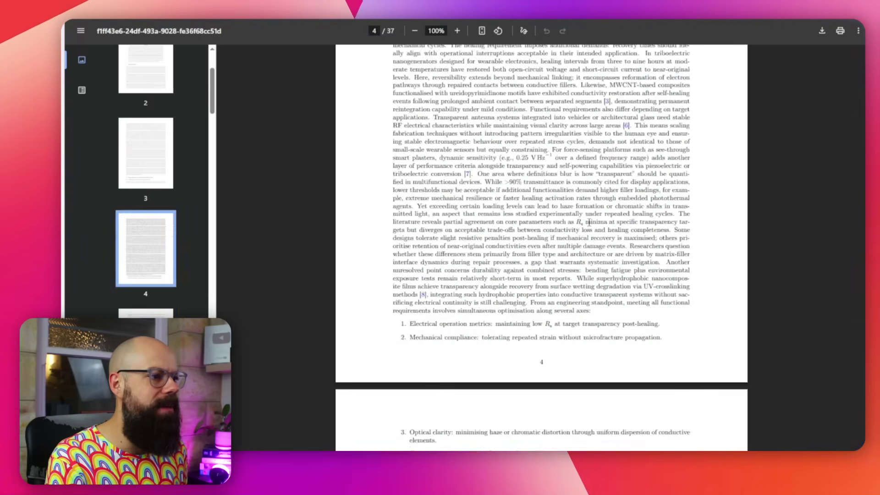
scroll(603, 207, "up", 2)
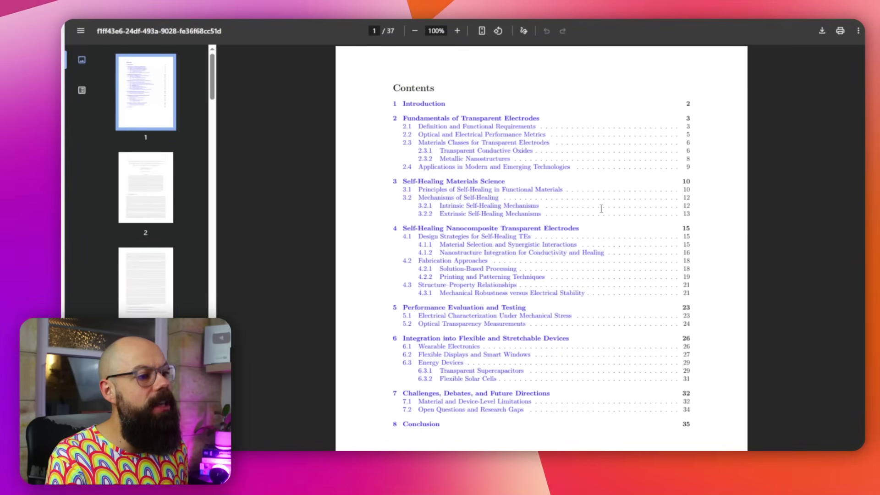
left_click(443, 167)
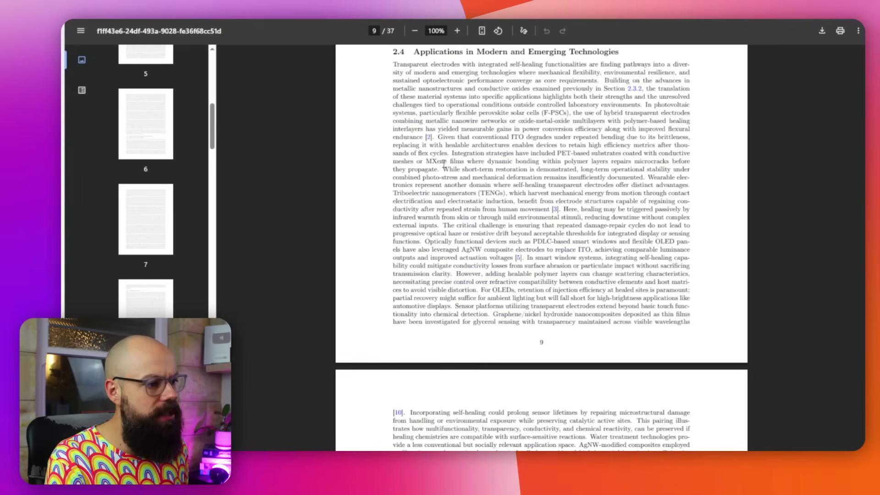
scroll(440, 164, "up", 20)
scroll(440, 164, "up", 20)
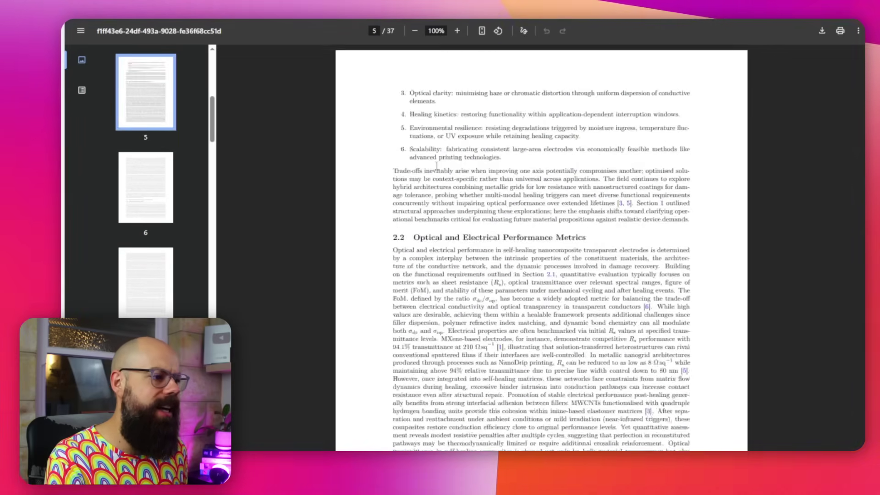
scroll(440, 164, "up", 15)
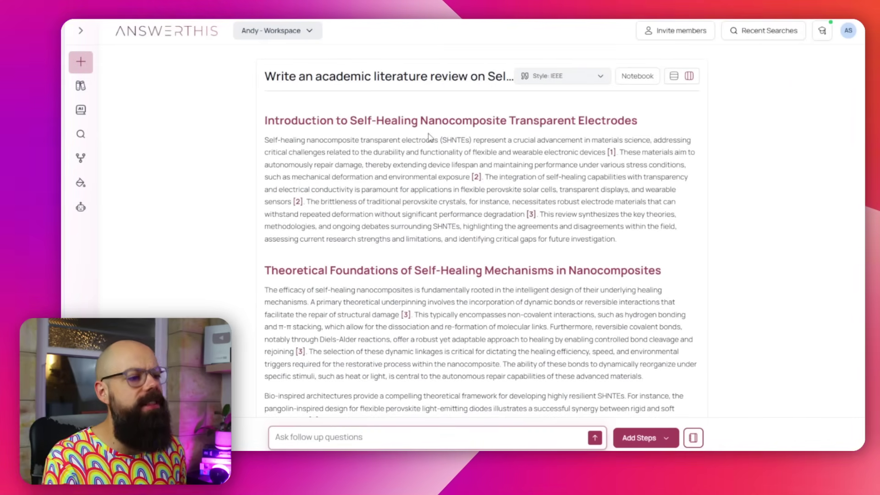
Switch to AnswerThis and examine its review, including the citations and the Future Directions and Unresolved Questions section
scroll(384, 134, "down", 20)
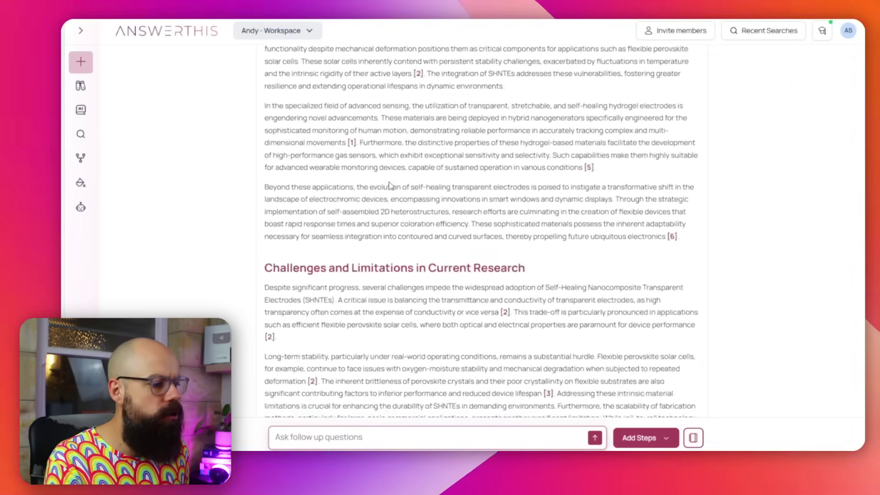
scroll(385, 186, "up", 6)
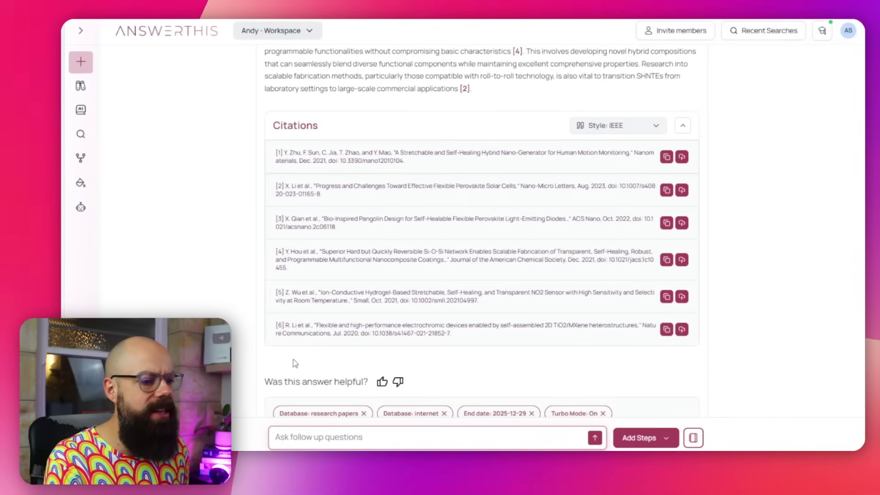
scroll(290, 324, "up", 6)
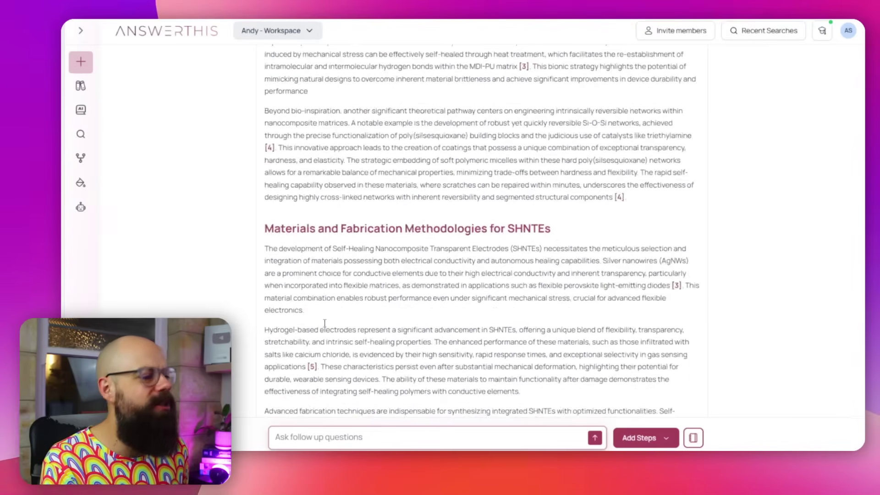
scroll(322, 323, "down", 10)
scroll(322, 323, "down", 4)
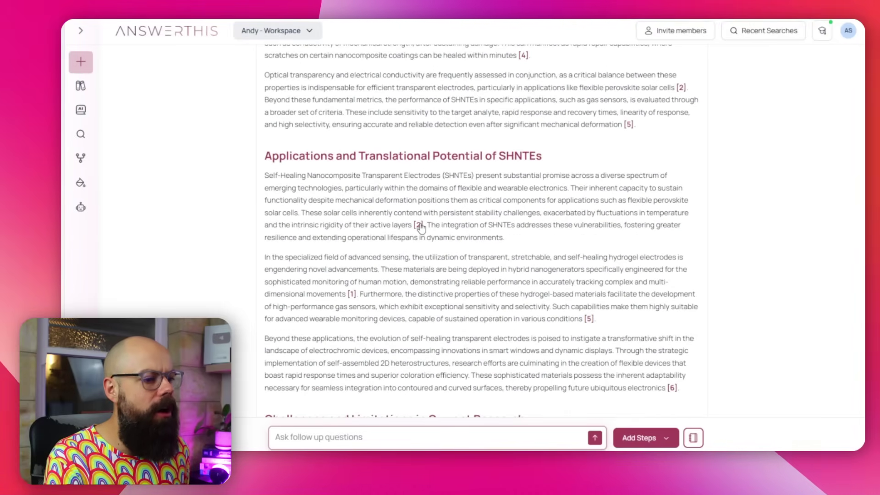
scroll(420, 228, "down", 15)
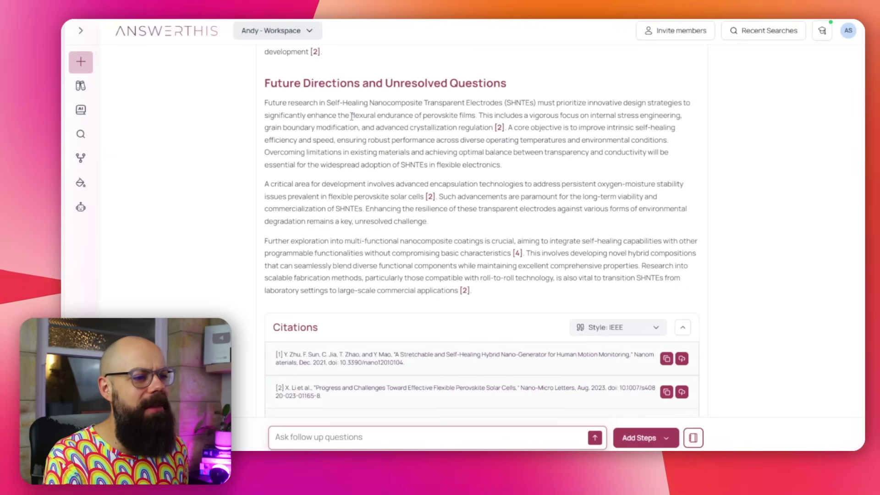
left_click_drag(366, 114, 394, 114)
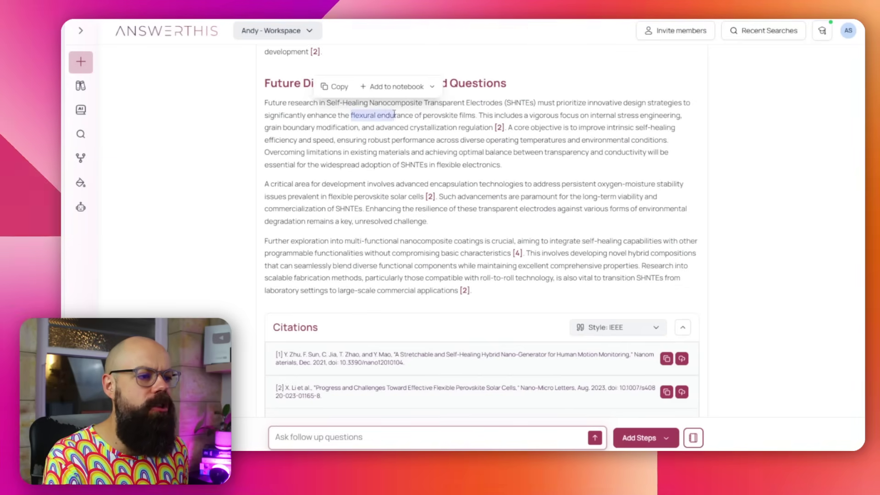
left_click(400, 119)
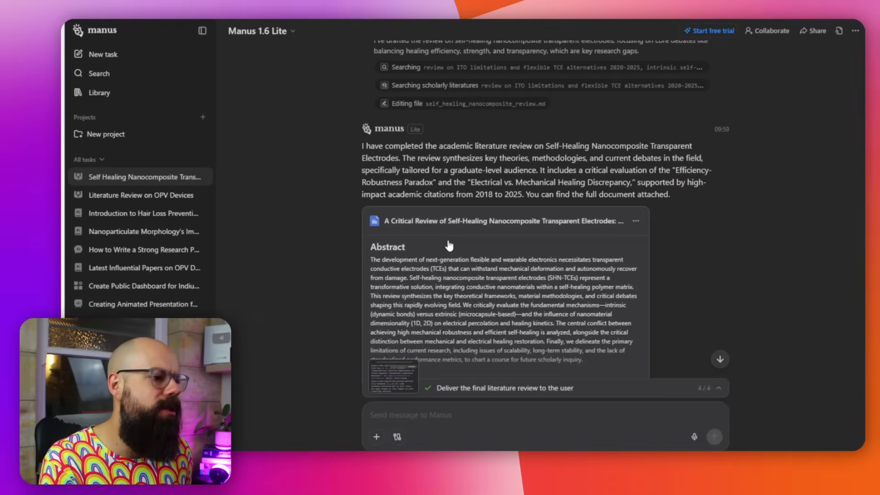
Open the critical review document attached in Manus, skim its introduction and references, and close it
left_click(449, 222)
scroll(467, 198, "down", 20)
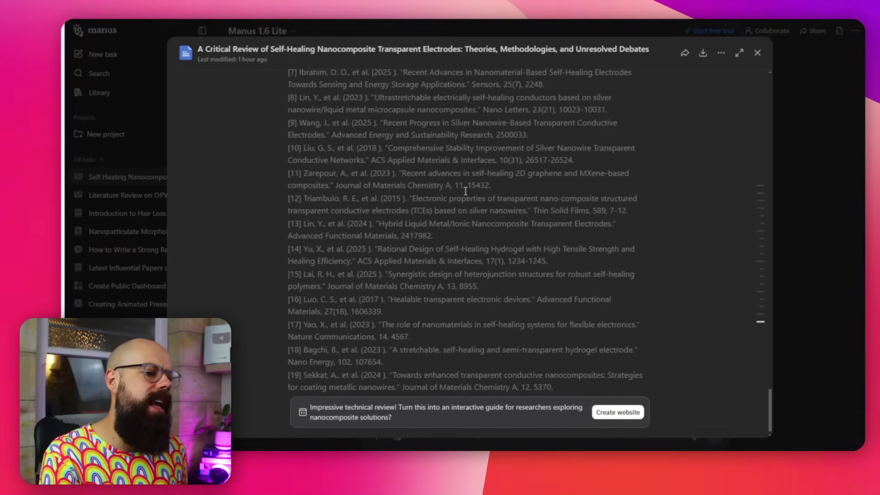
scroll(465, 191, "up", 20)
scroll(460, 190, "up", 15)
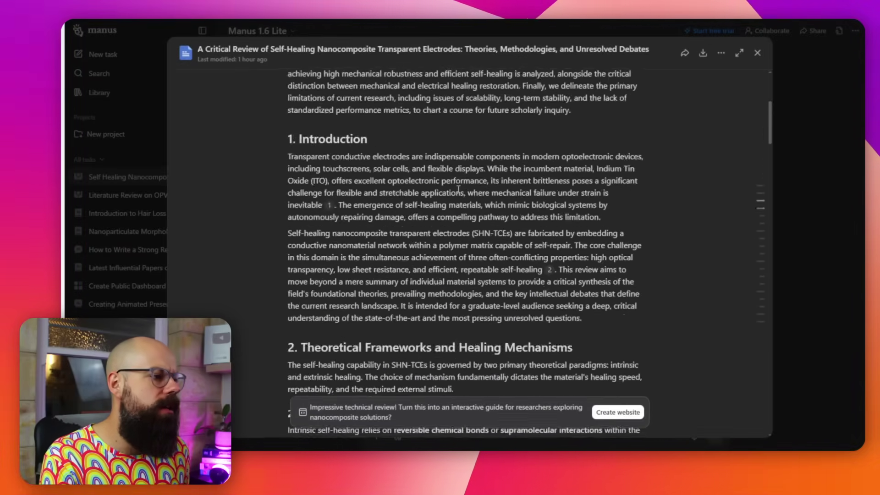
left_click(805, 90)
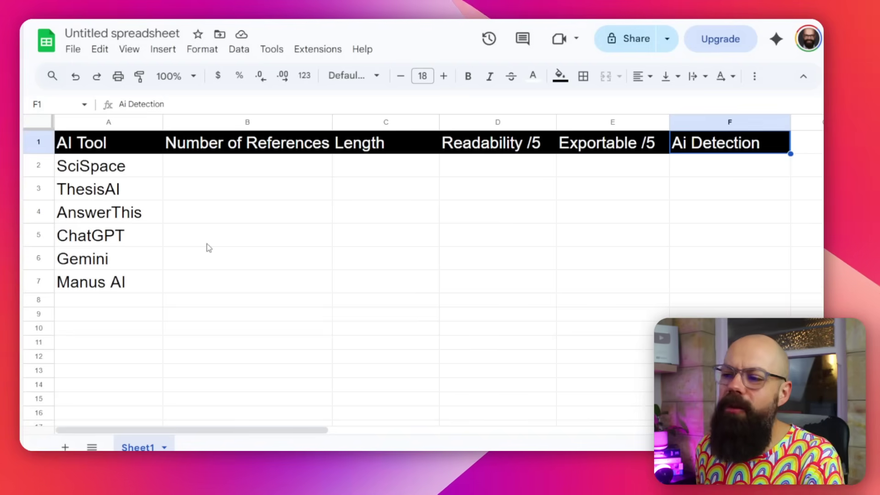
In the Google Sheets comparison, set the text colour of the Number of References cells B2:B7 to black
left_click_drag(254, 168, 245, 282)
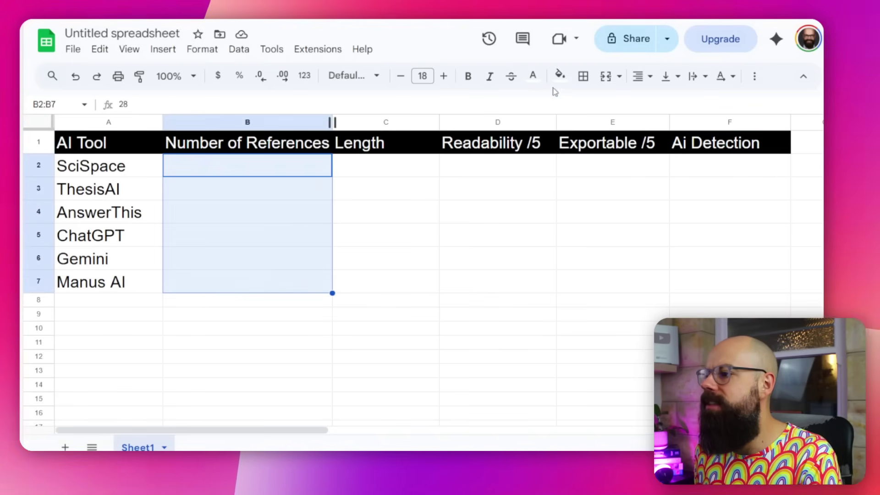
left_click(560, 76)
left_click(533, 75)
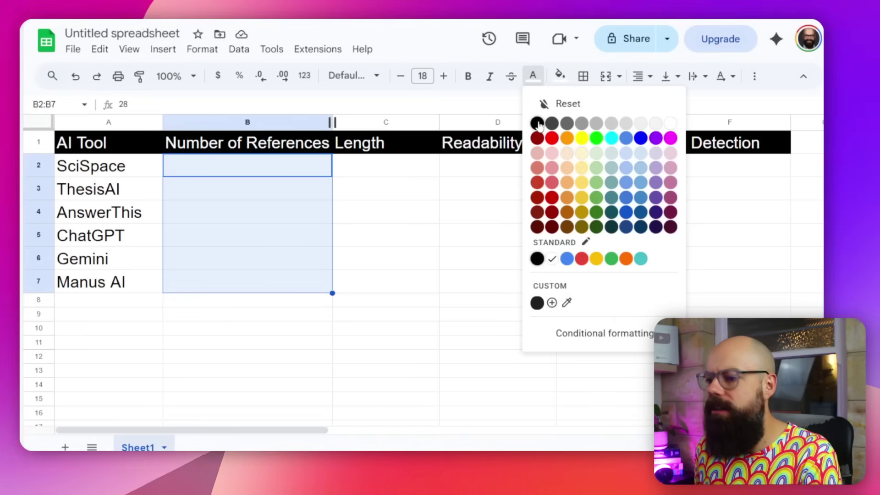
left_click(536, 122)
left_click(393, 329)
Compare the number of references across the AI tools, including ThesisAI, ChatGPT, Gemini and Manus AI
left_click(282, 188)
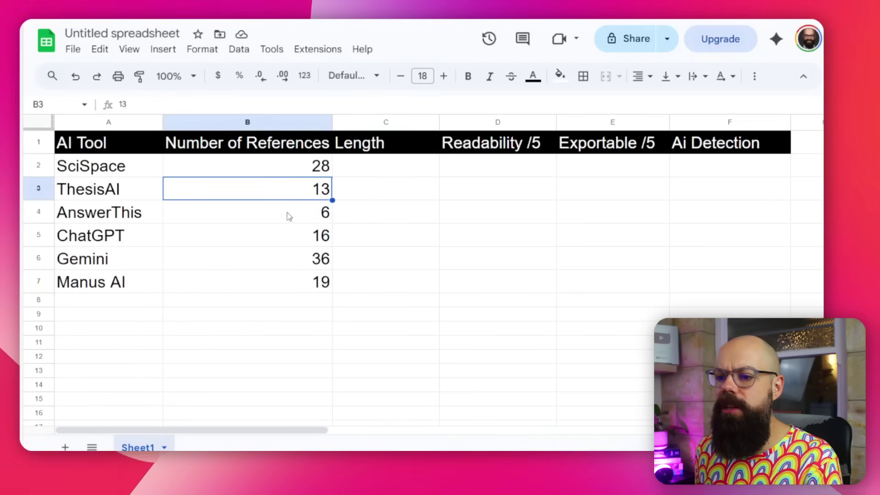
left_click(292, 237)
left_click(286, 266)
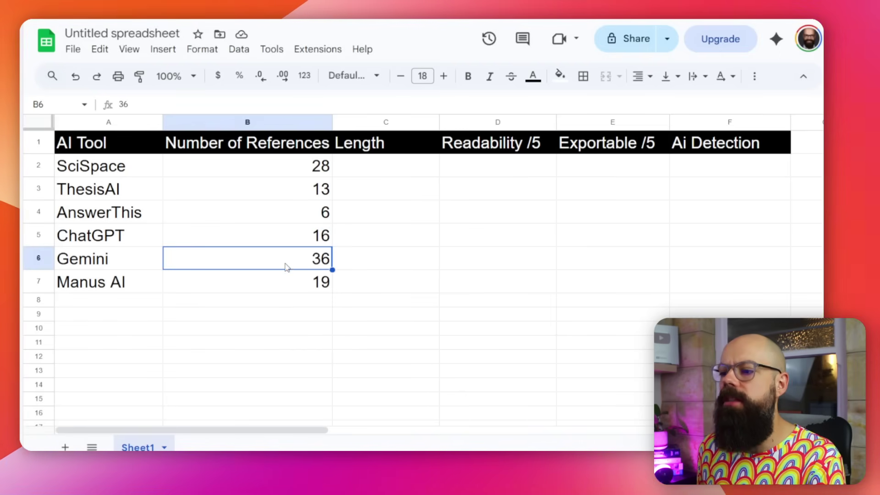
left_click(291, 284)
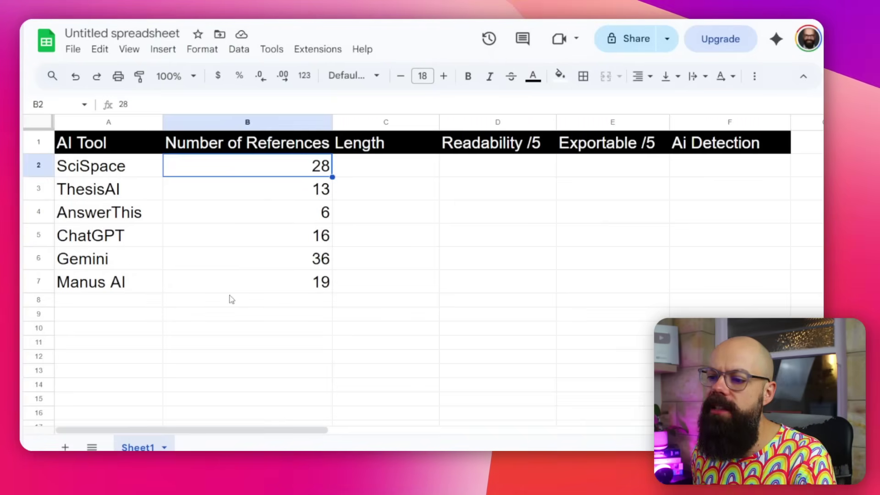
Check the Gemini and AnswerThis reference counts, then switch to Gemini and examine its review, including the filler materials table and source lists
left_click(246, 262)
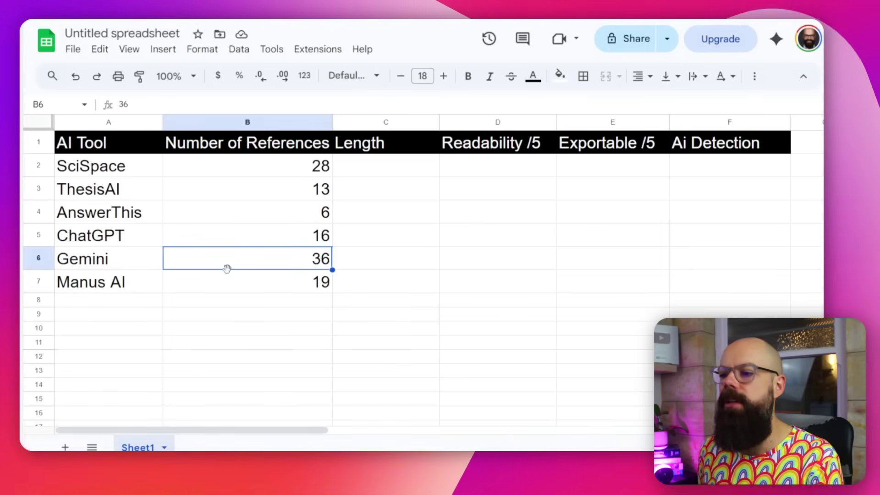
left_click(240, 221)
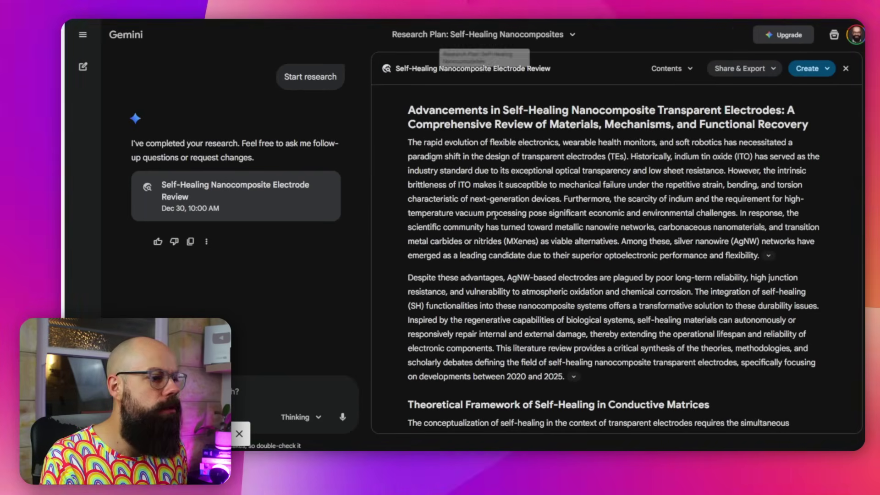
scroll(714, 204, "down", 15)
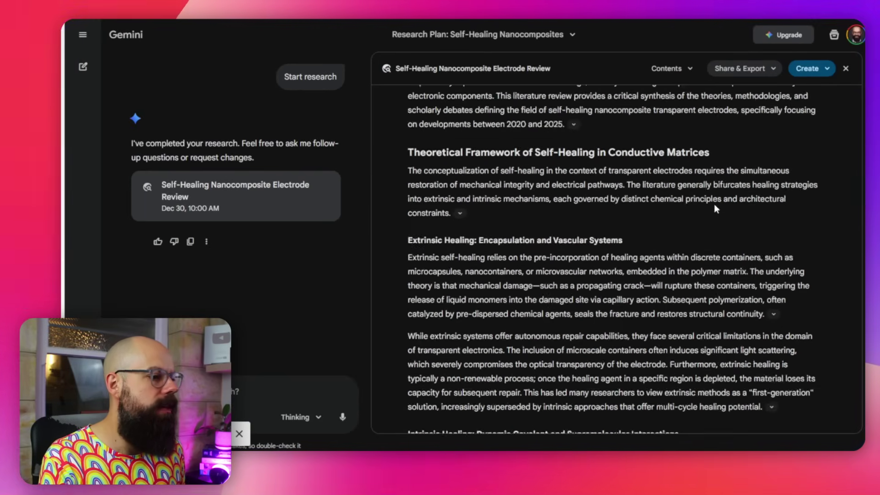
scroll(756, 348, "down", 12)
scroll(749, 330, "up", 3)
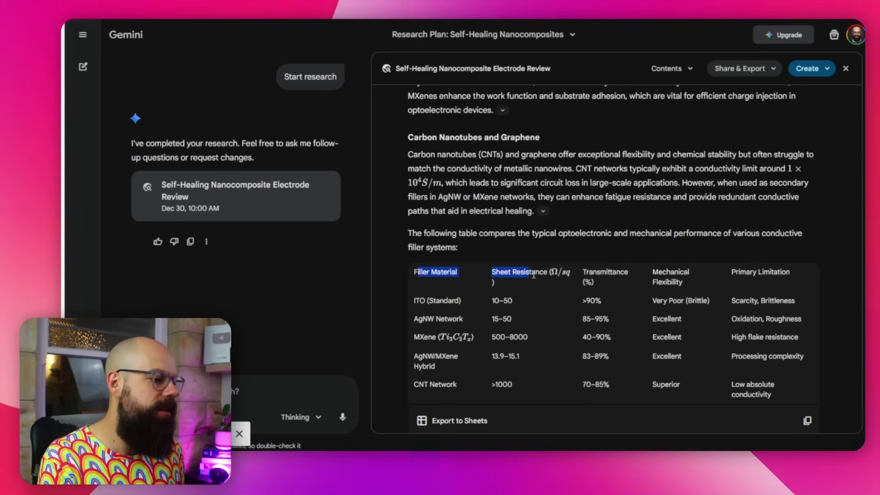
left_click_drag(533, 275, 638, 363)
scroll(639, 358, "down", 10)
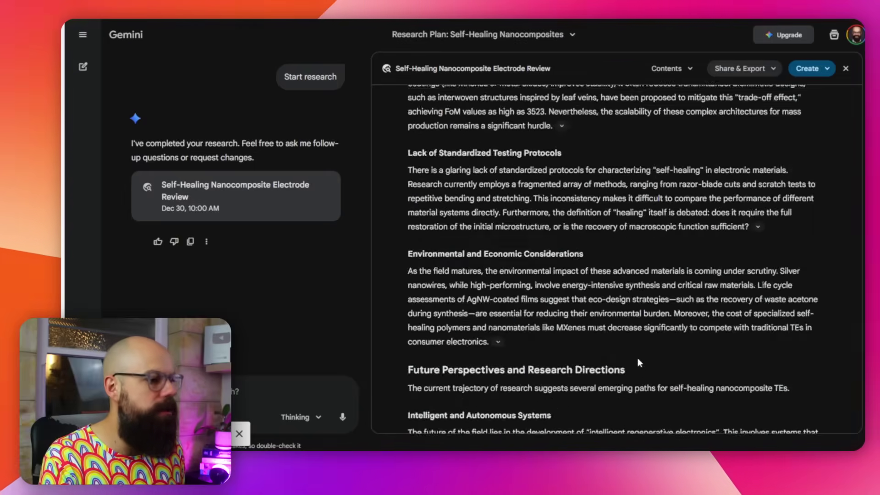
scroll(639, 362, "down", 15)
scroll(630, 351, "up", 15)
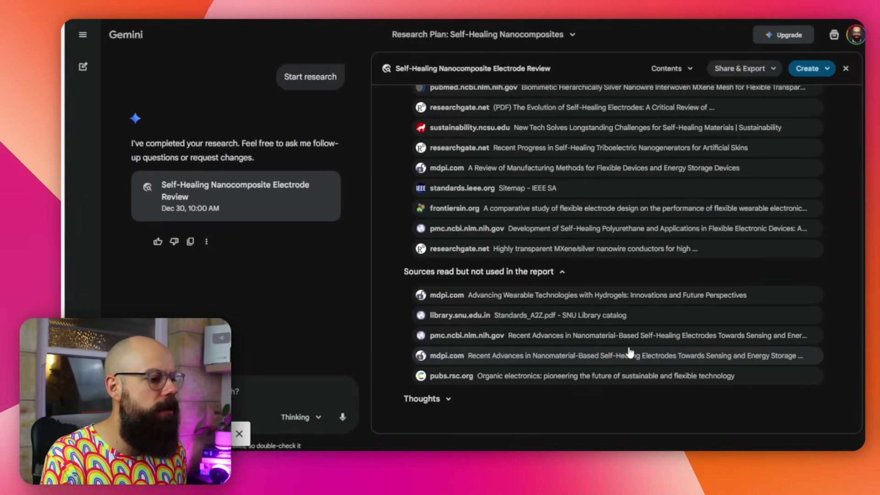
scroll(646, 311, "up", 15)
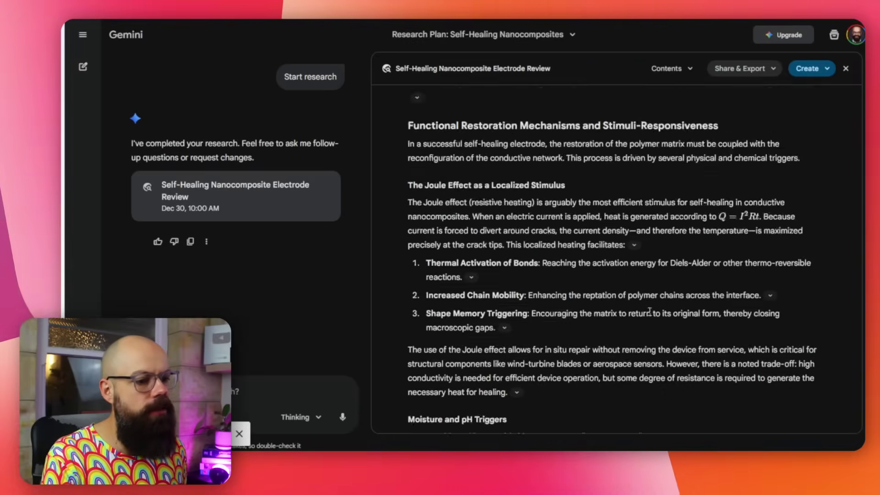
scroll(636, 308, "up", 5)
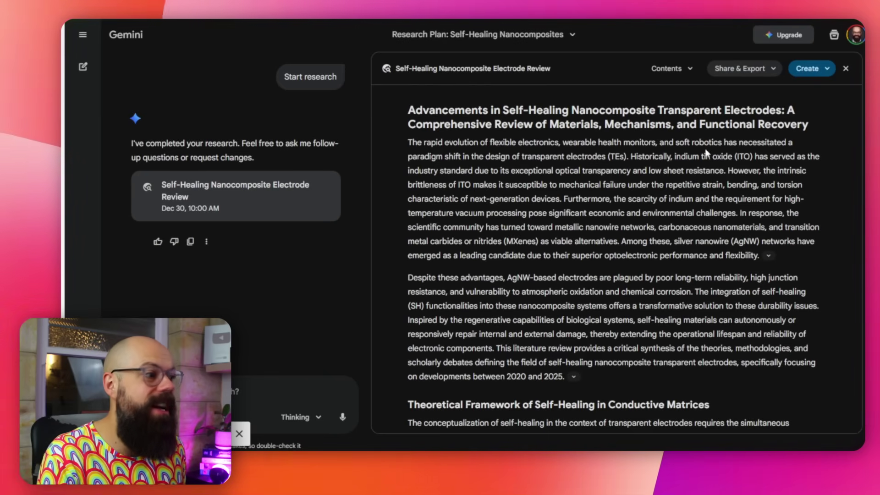
Inspect the sharing, export and creation options offered for the Gemini review, without choosing any
left_click(757, 66)
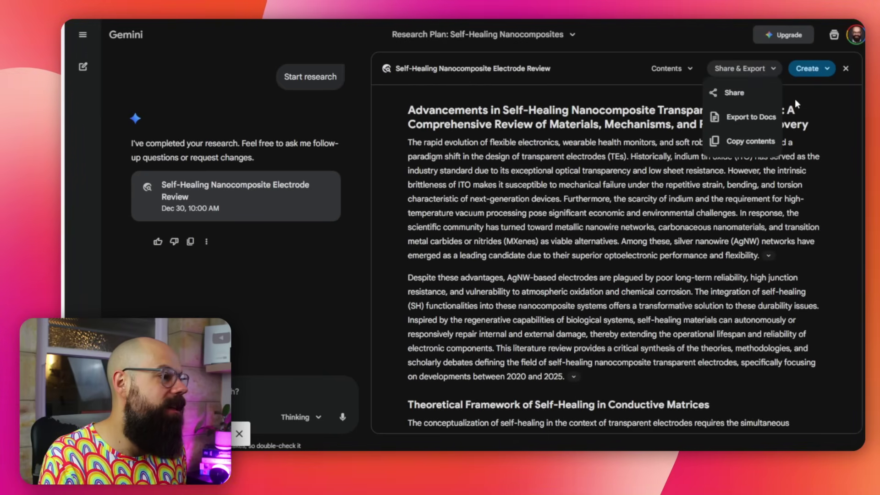
left_click(820, 68)
left_click(827, 69)
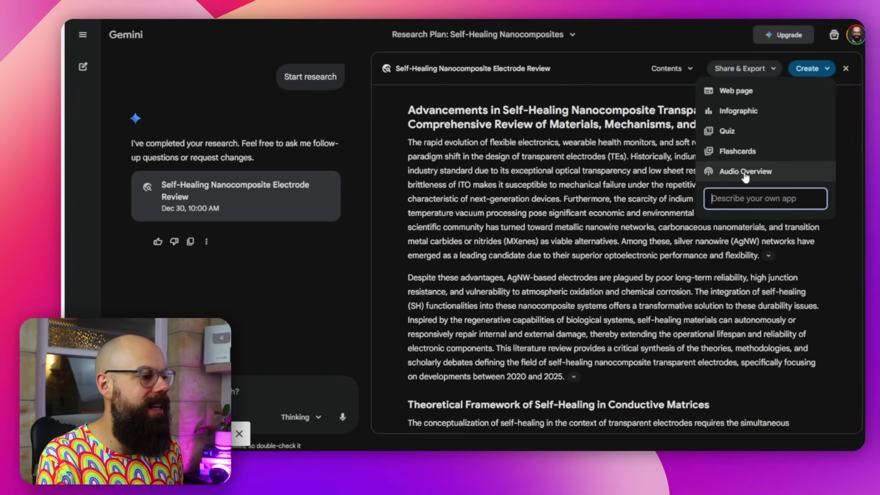
left_click(616, 196)
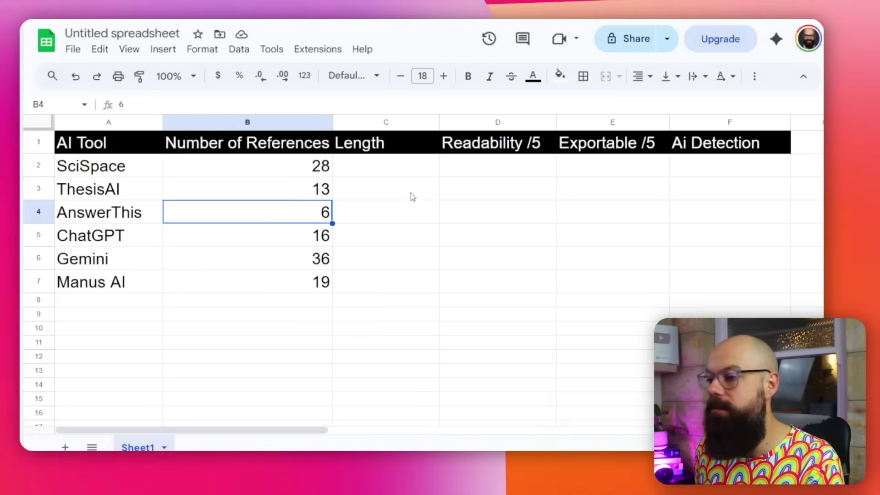
In the Google Sheets comparison, set the text colour of the Length cells C2:C7 to black
left_click(438, 165)
left_click_drag(397, 163, 397, 287)
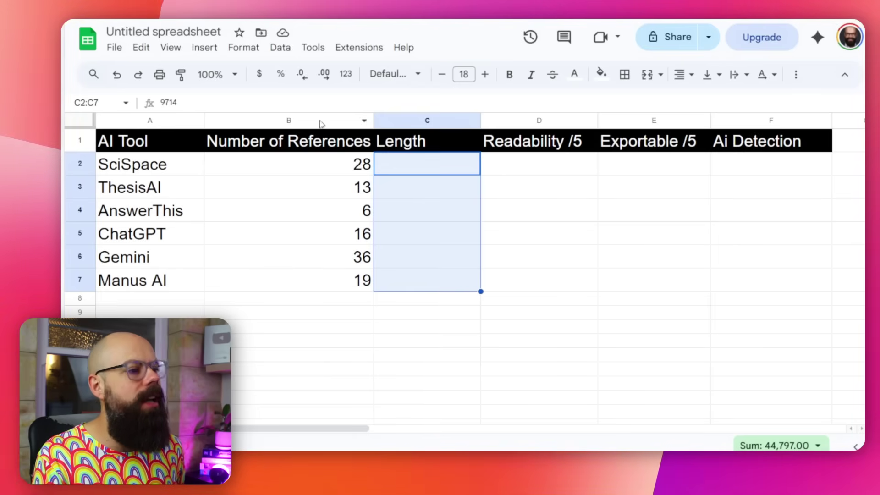
left_click(575, 75)
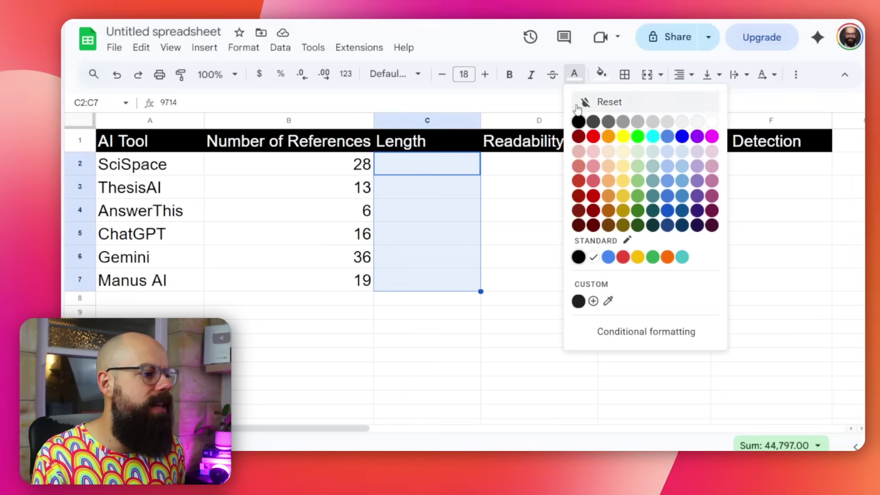
left_click(578, 120)
left_click(535, 247)
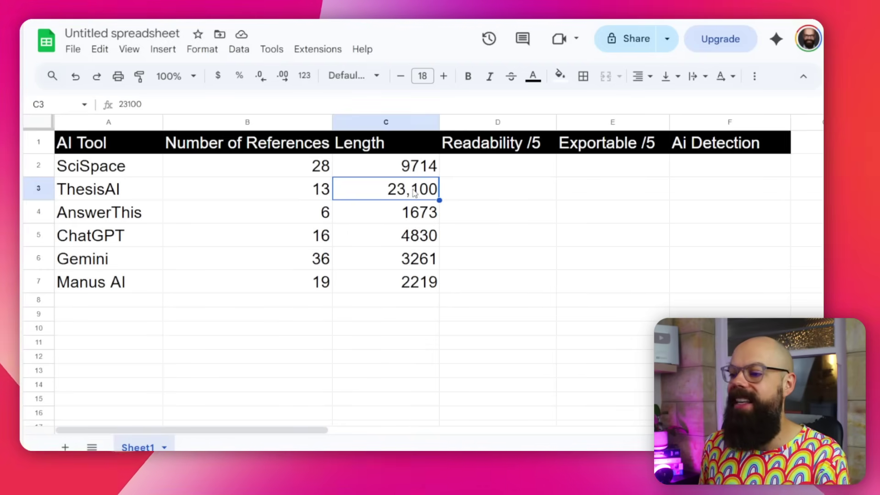
Compare the Length values of SciSpace, AnswerThis and ThesisAI
left_click(413, 167)
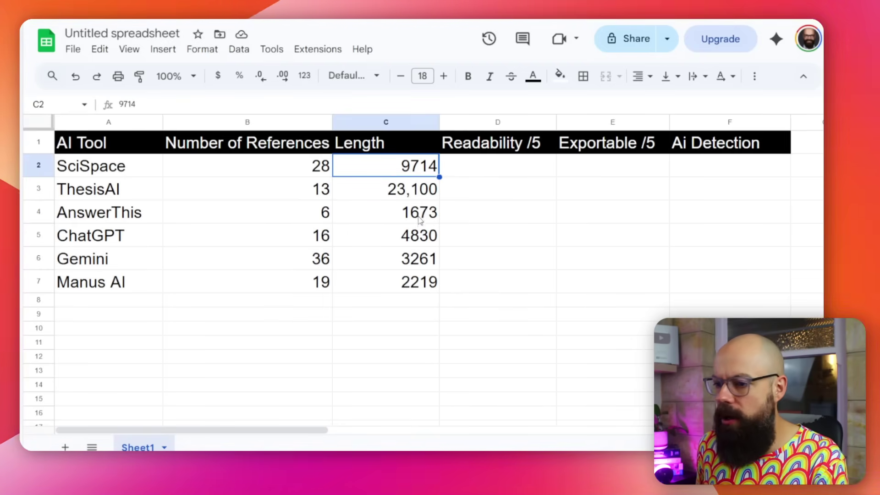
left_click(375, 212)
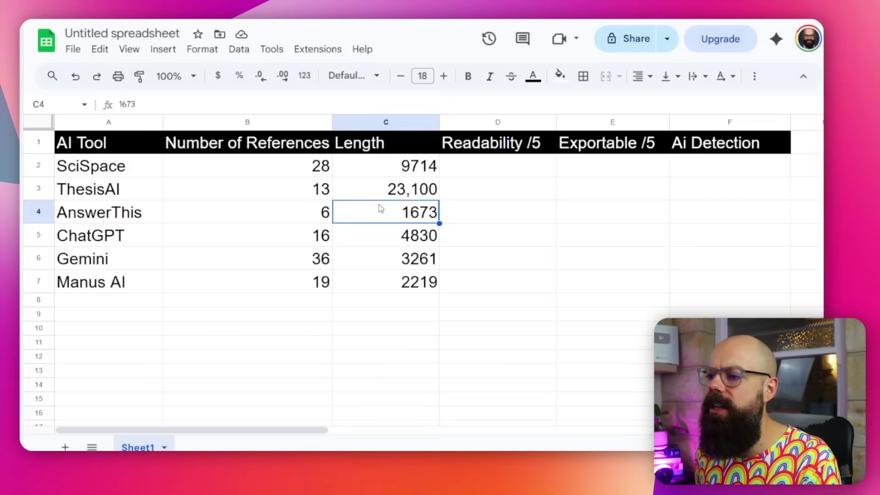
left_click(390, 167)
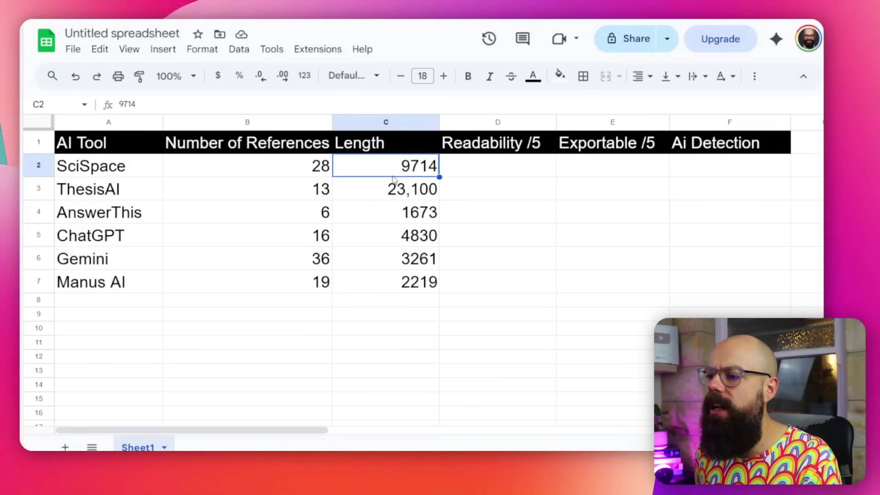
left_click(394, 187)
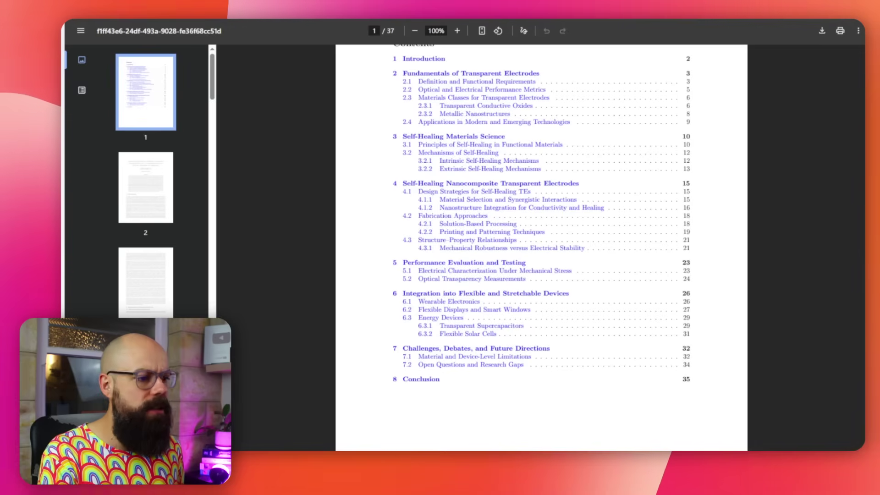
Switch to the ThesisAI PDF and examine its contents page, abstract, introduction and the numbered list of functional requirements on pages 4 and 5
scroll(469, 265, "up", 2)
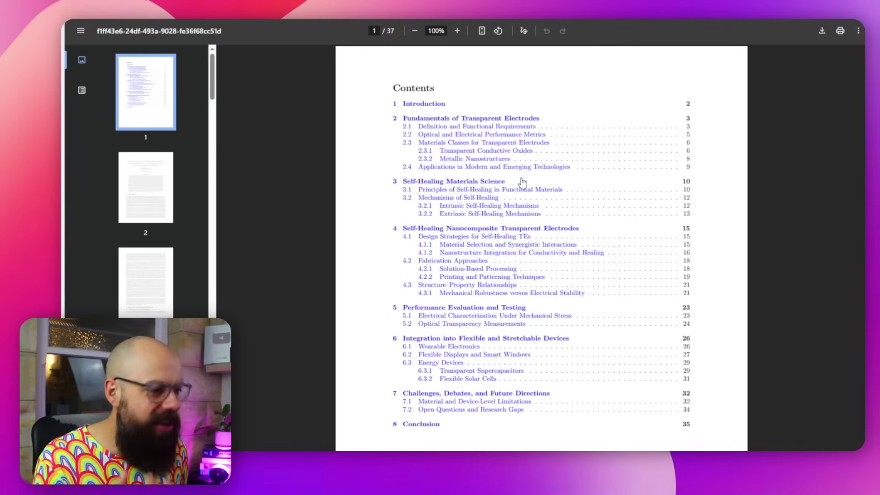
scroll(522, 183, "down", 5)
scroll(522, 183, "down", 8)
scroll(408, 152, "up", 6)
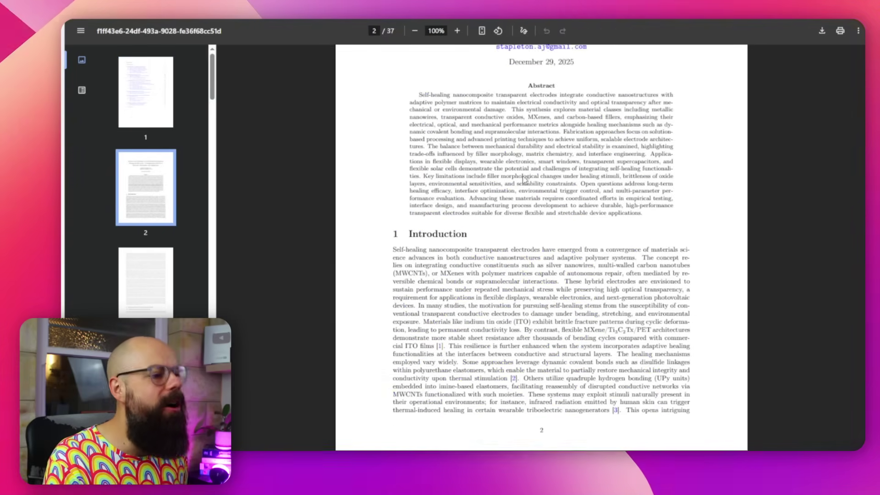
left_click_drag(418, 107, 672, 159)
scroll(498, 192, "down", 8)
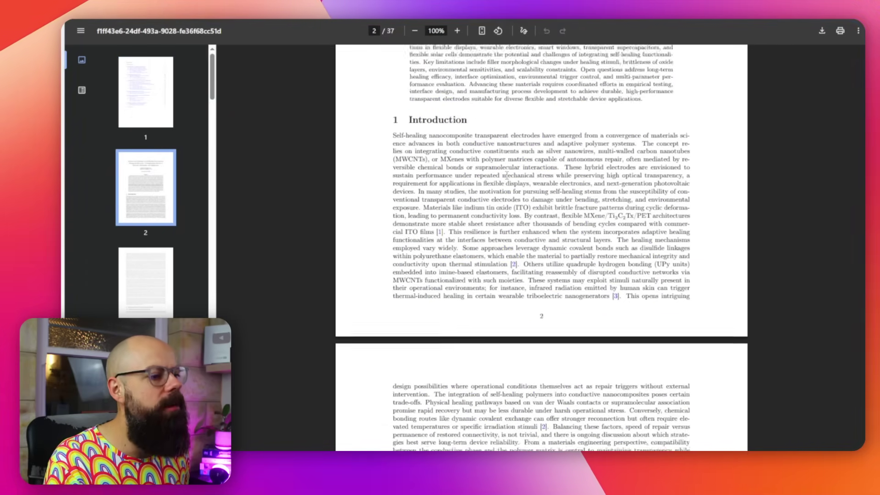
scroll(498, 191, "down", 15)
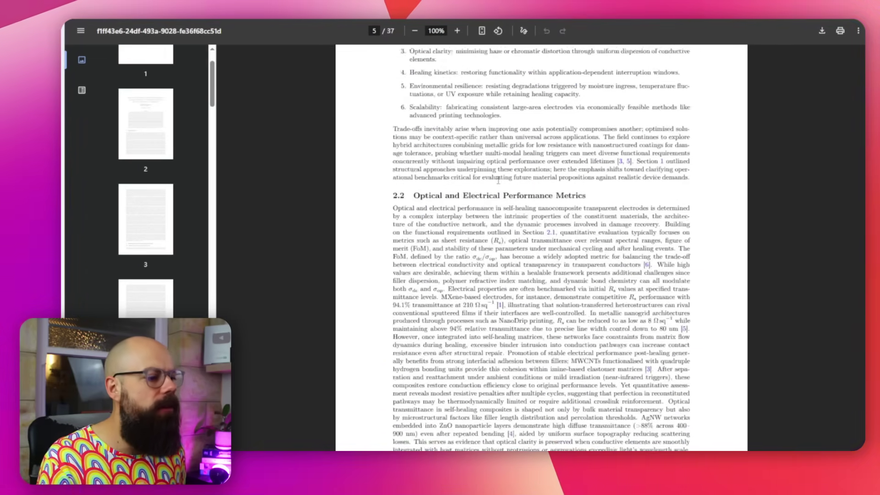
scroll(498, 179, "up", 5)
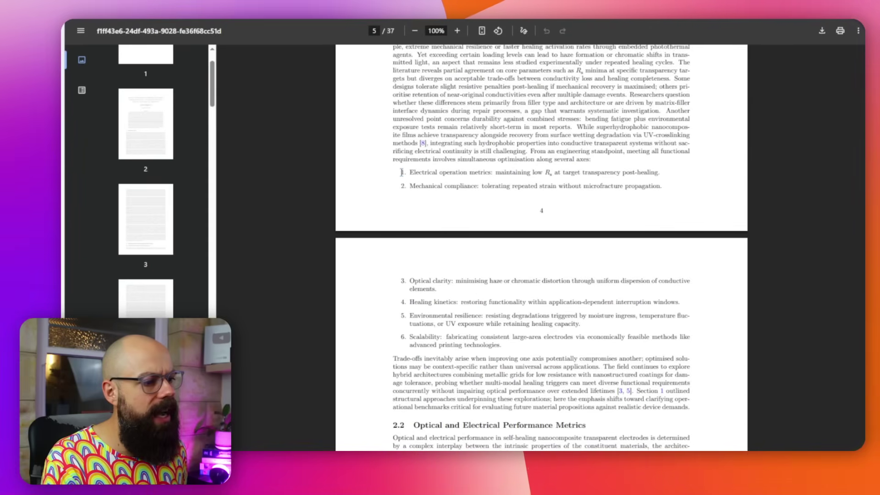
left_click_drag(430, 207, 510, 334)
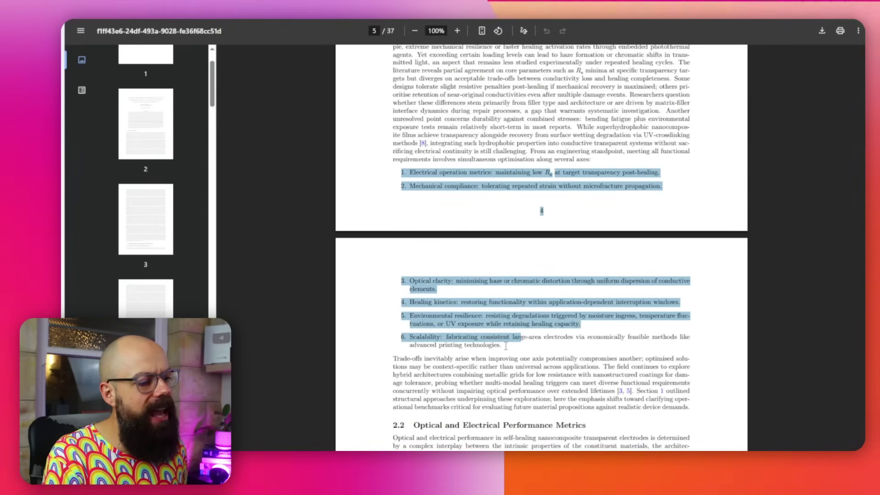
scroll(482, 227, "down", 3)
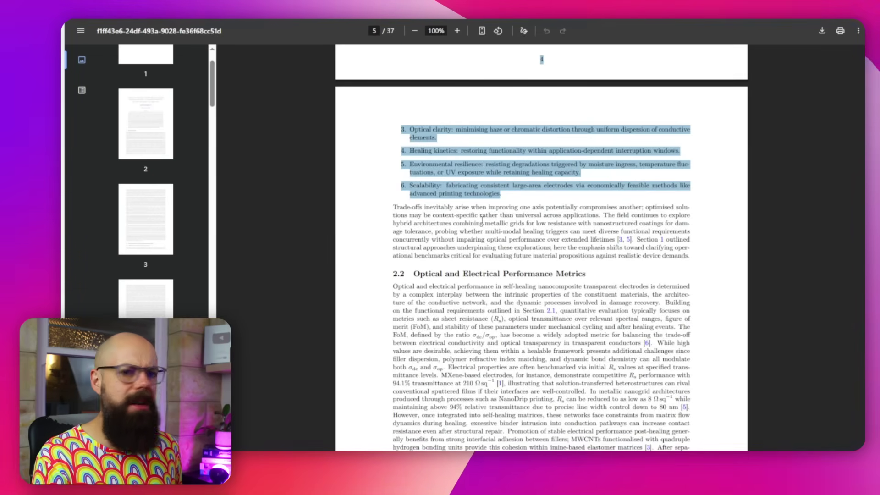
Skim the ThesisAI PDF from section 2.2 to section 4.3 to judge its text density and layout
scroll(482, 222, "down", 20)
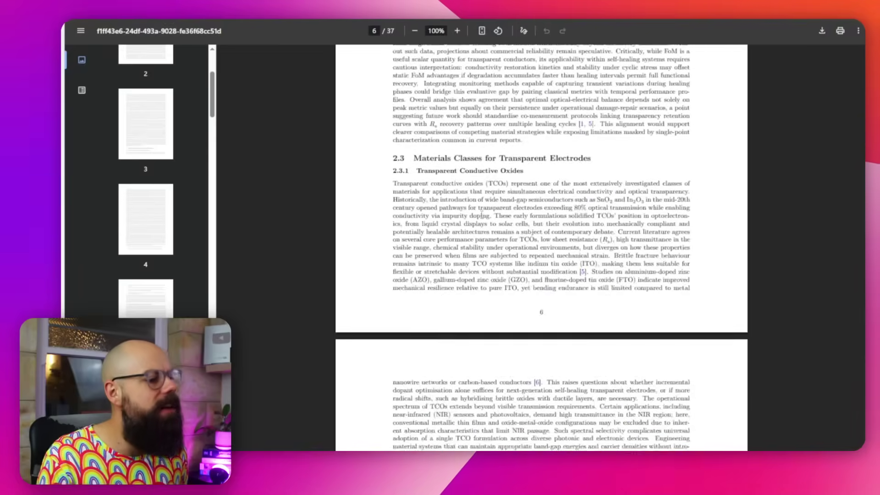
scroll(480, 209, "down", 20)
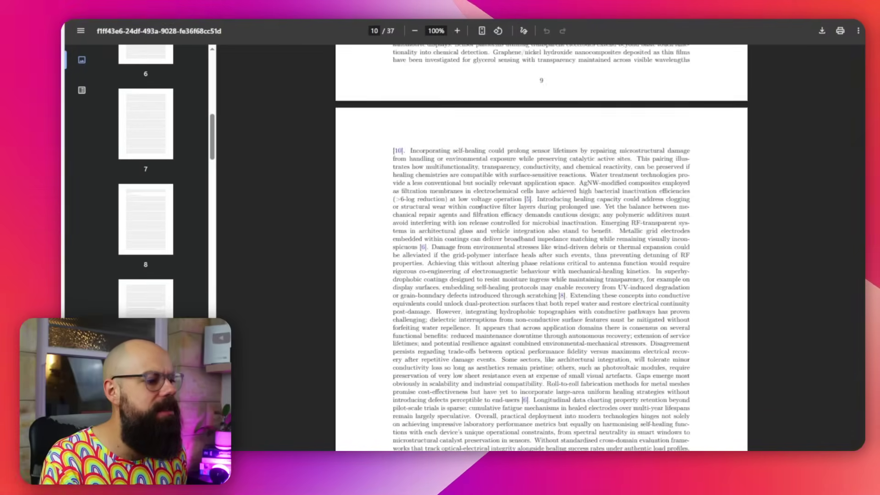
scroll(480, 210, "down", 14)
scroll(480, 216, "up", 8)
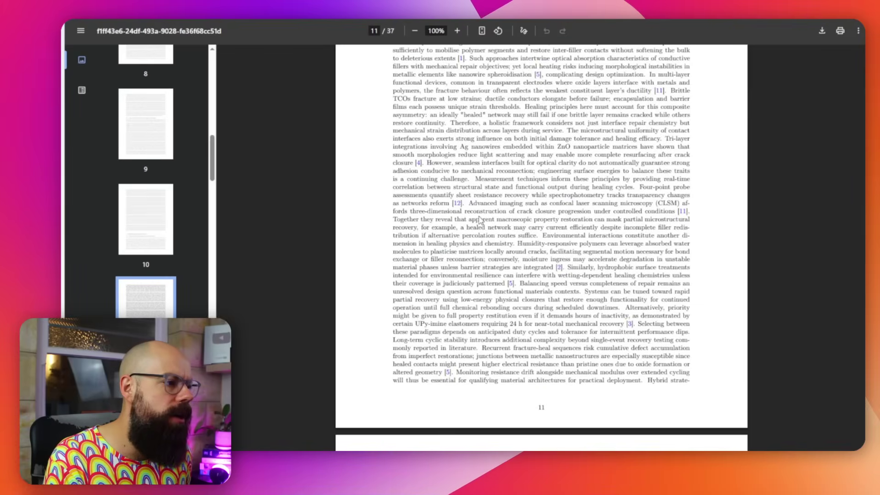
scroll(480, 220, "up", 2)
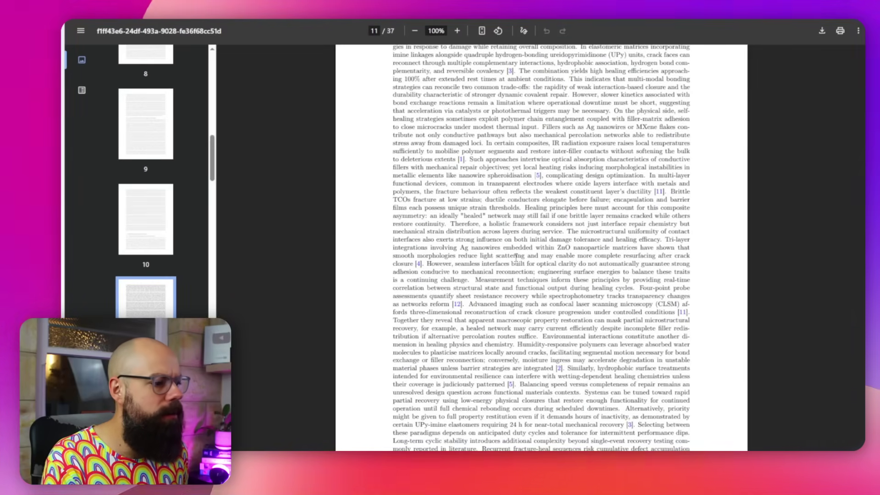
scroll(491, 246, "down", 15)
scroll(491, 246, "down", 15)
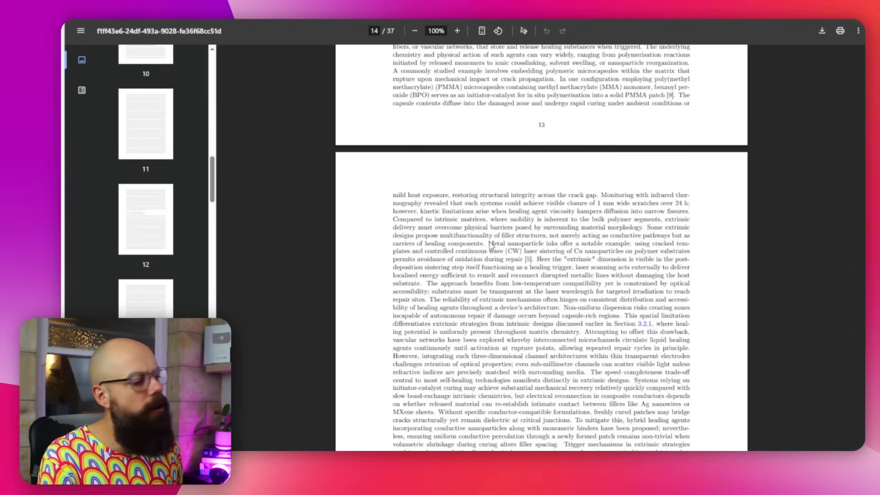
scroll(491, 246, "down", 20)
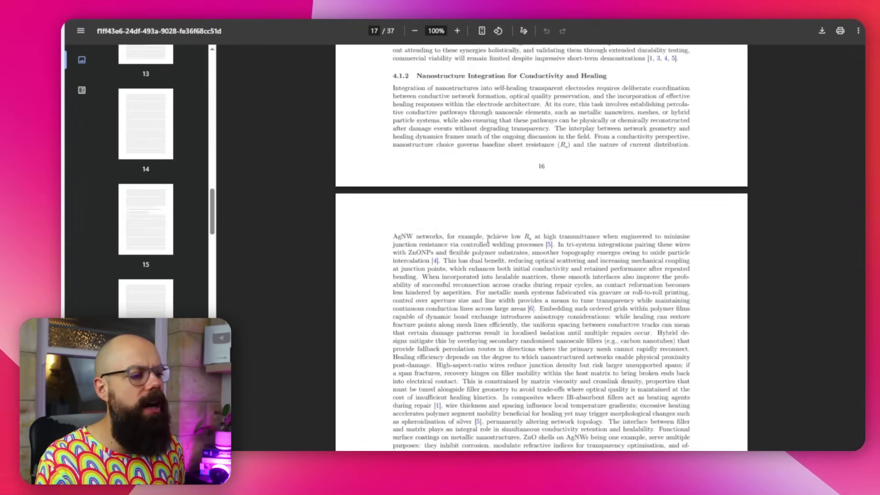
scroll(488, 234, "down", 20)
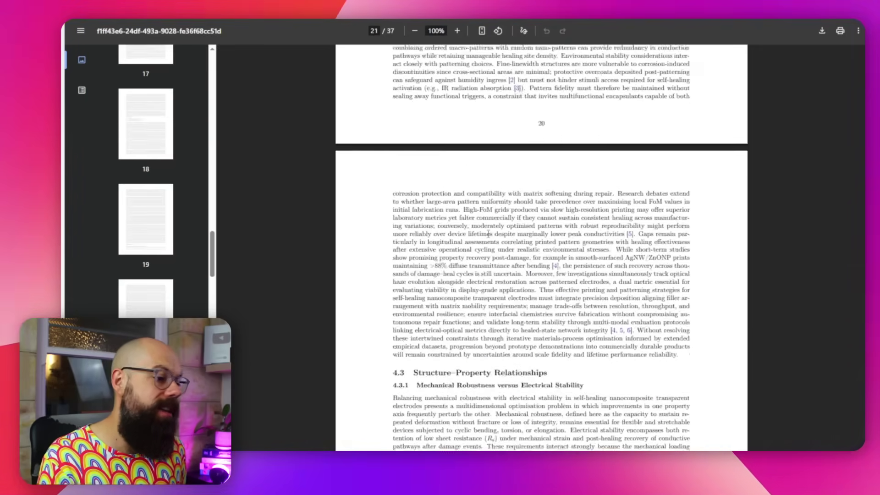
scroll(487, 234, "down", 5)
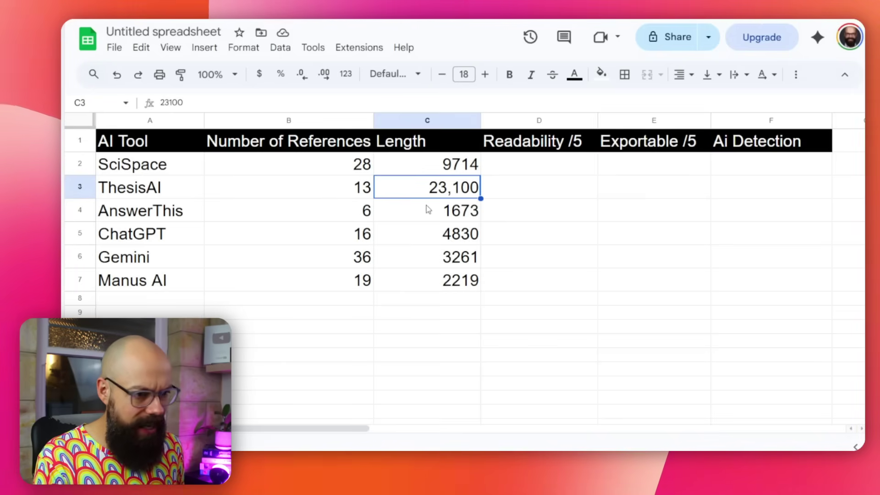
Select the AnswerThis length in C4, switch to the AnswerThis review and skim its sections to judge readability and depth
left_click(425, 211)
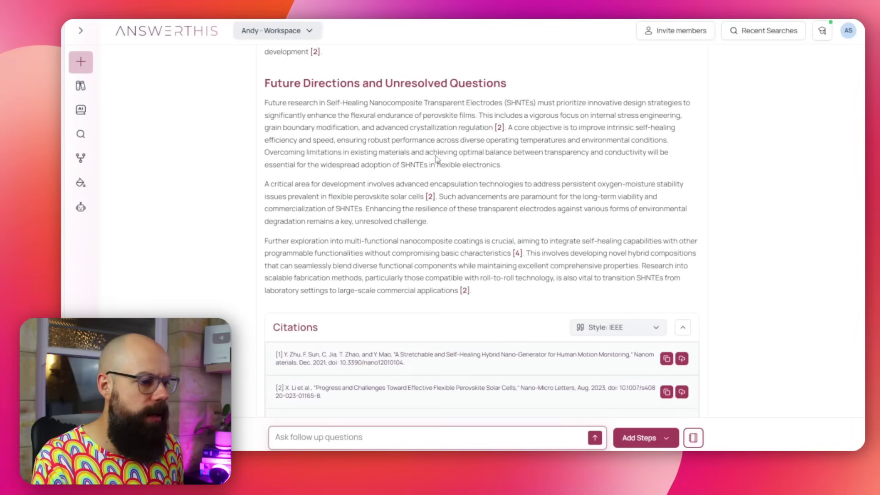
scroll(495, 306, "up", 20)
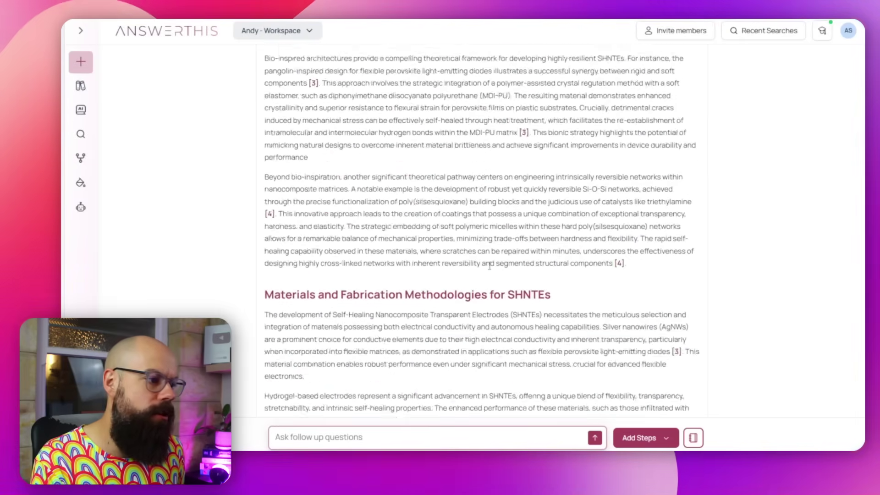
scroll(489, 265, "down", 20)
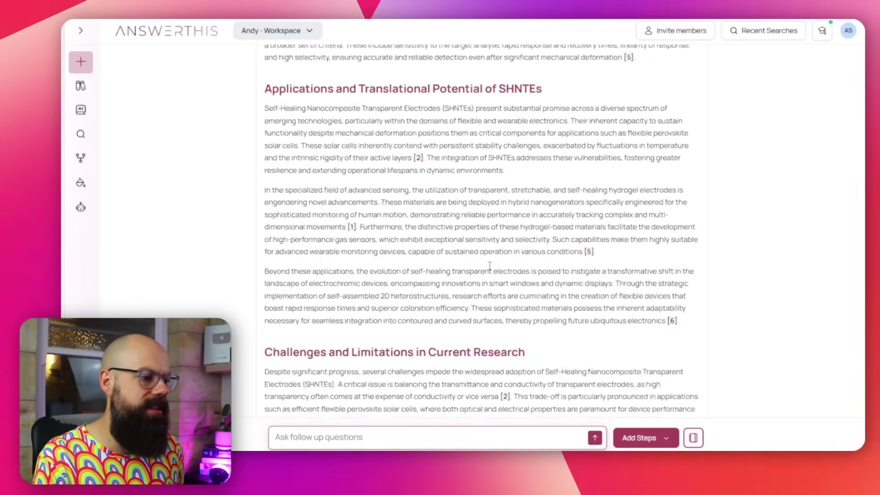
scroll(489, 265, "down", 4)
scroll(489, 264, "up", 9)
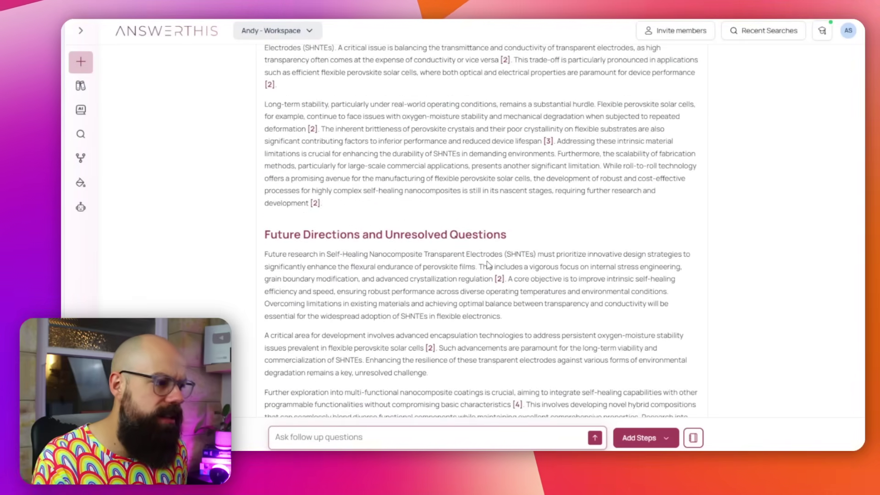
scroll(488, 264, "up", 12)
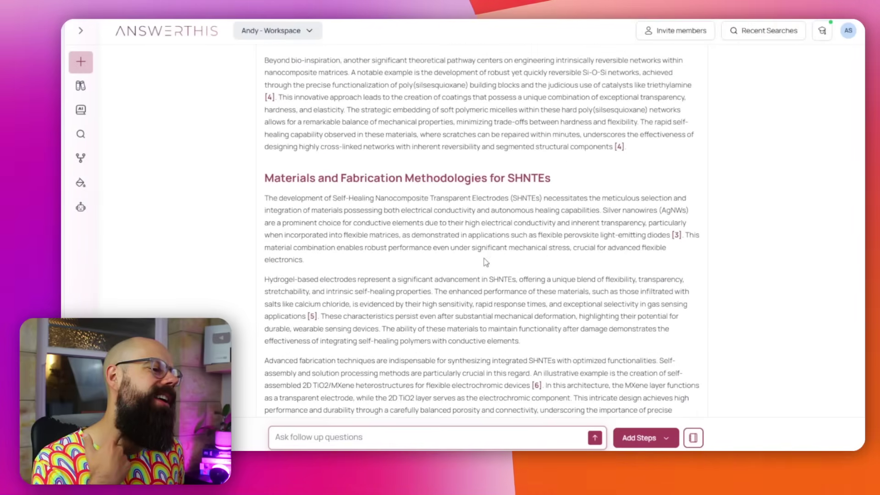
scroll(485, 261, "down", 4)
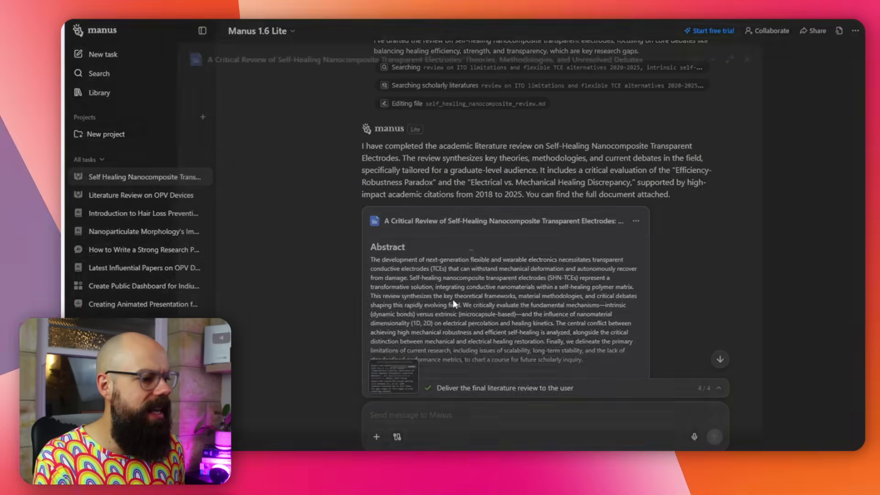
Open the review document in Manus, examine its limitations table, conclusion, reference list and abstract, and close it
left_click(452, 299)
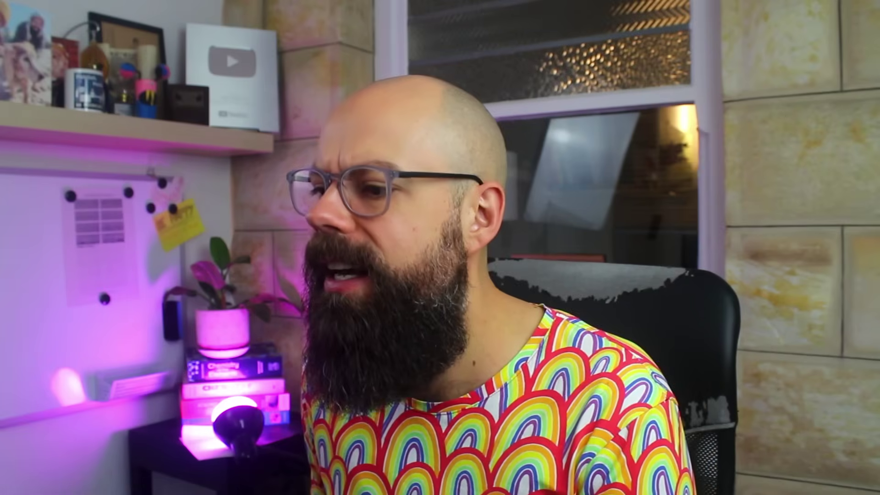
scroll(295, 102, "down", 20)
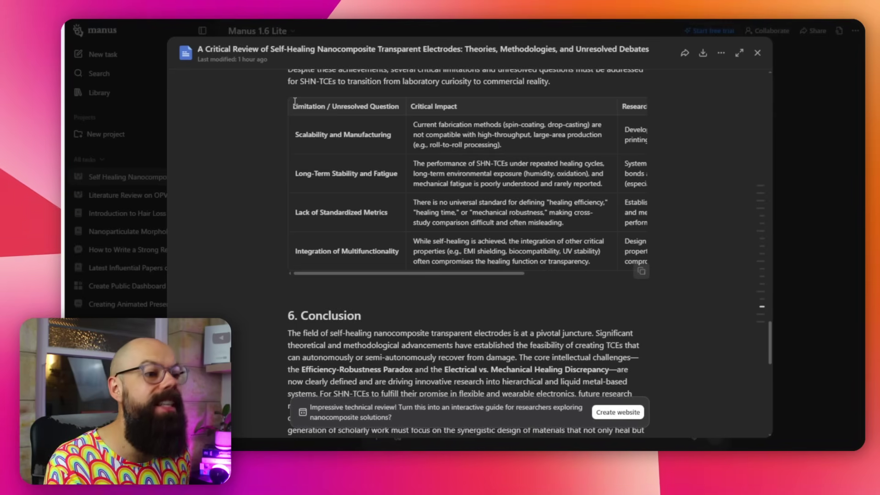
left_click_drag(295, 102, 451, 203)
scroll(478, 192, "down", 5)
scroll(479, 191, "down", 8)
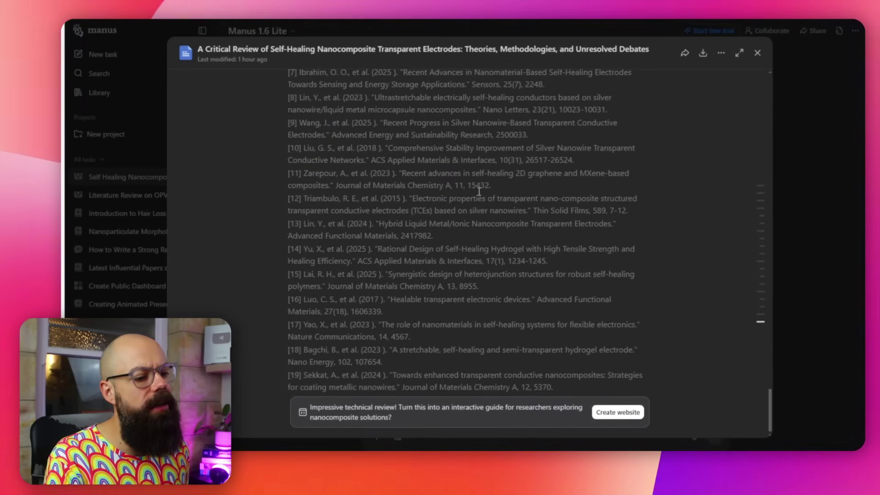
scroll(356, 364, "up", 20)
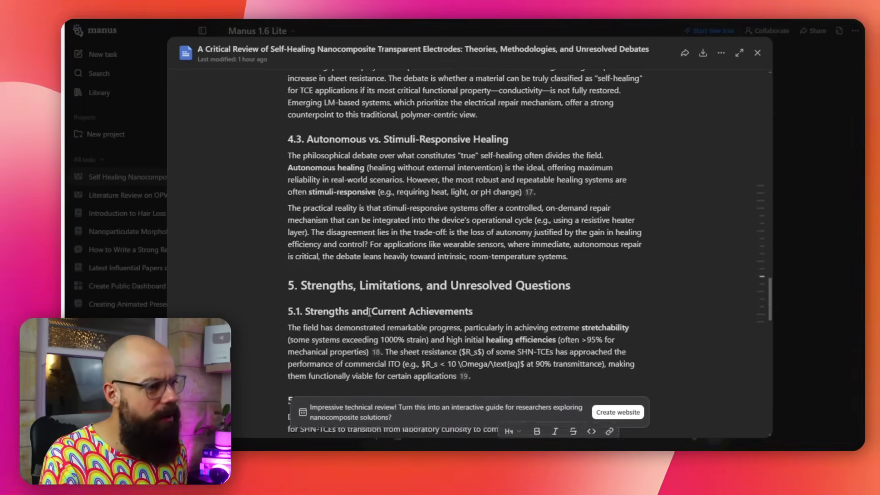
scroll(364, 300, "up", 15)
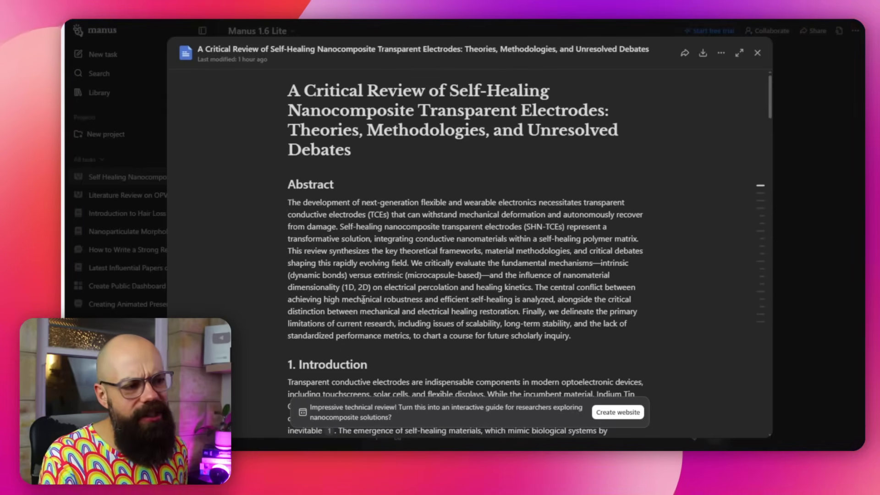
left_click(787, 54)
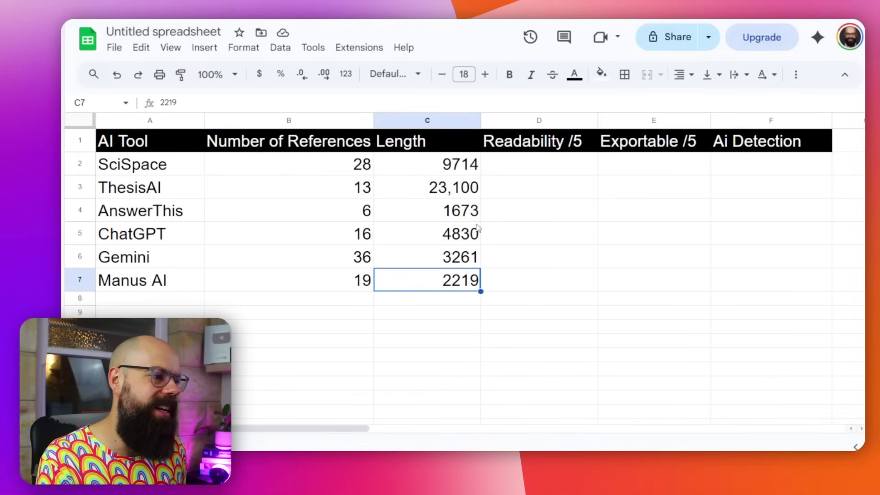
In the Google Sheets comparison, reset the text colour of the Readability cells D2:D7 to the default black
left_click_drag(526, 162, 530, 282)
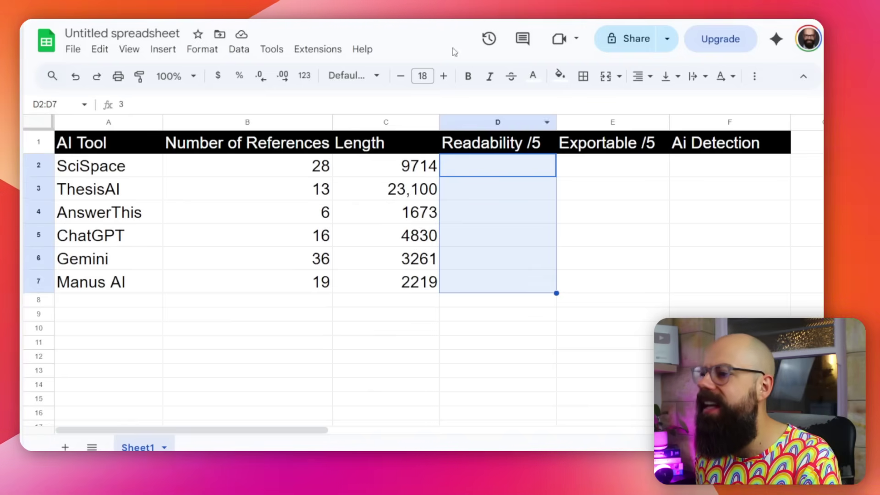
left_click(533, 75)
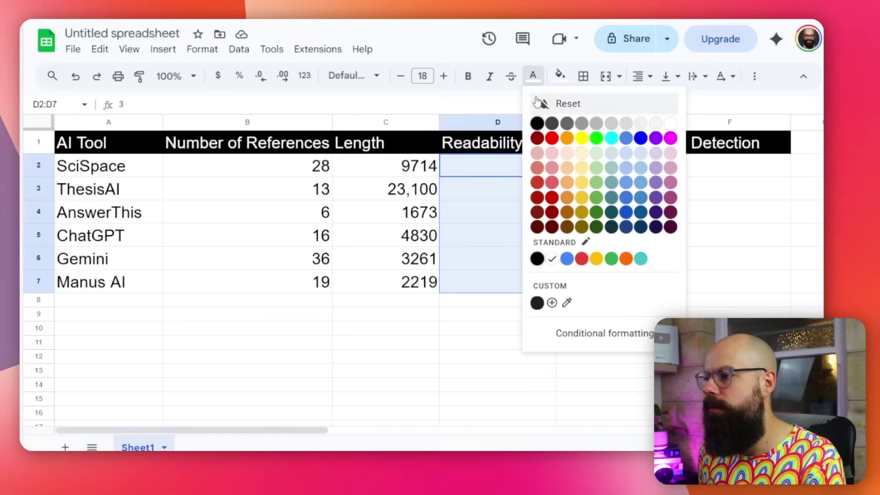
left_click(542, 108)
left_click(518, 316)
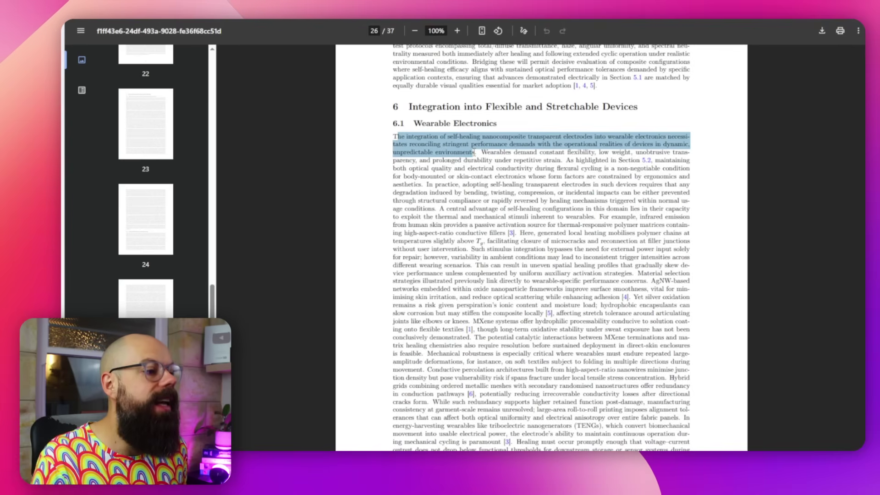
Switch to the ThesisAI PDF and read section 6.1 on wearable electronics on page 26 to judge its sentence style
left_click(474, 152)
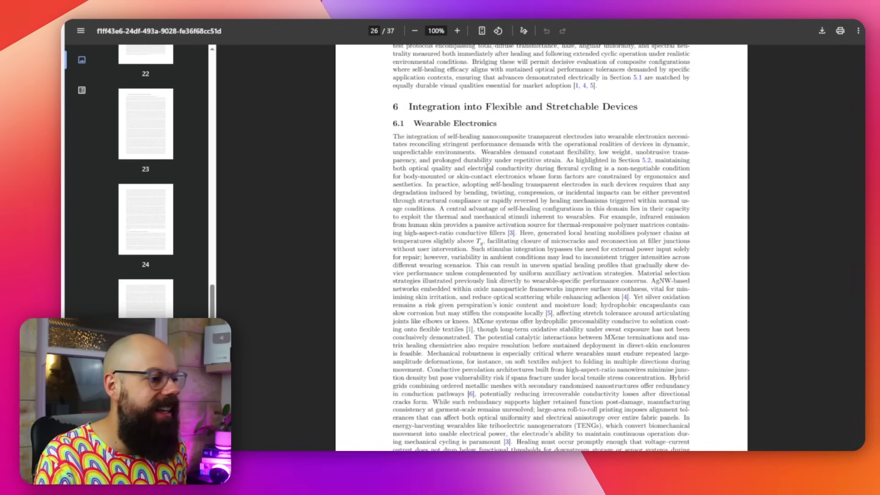
scroll(487, 168, "down", 1)
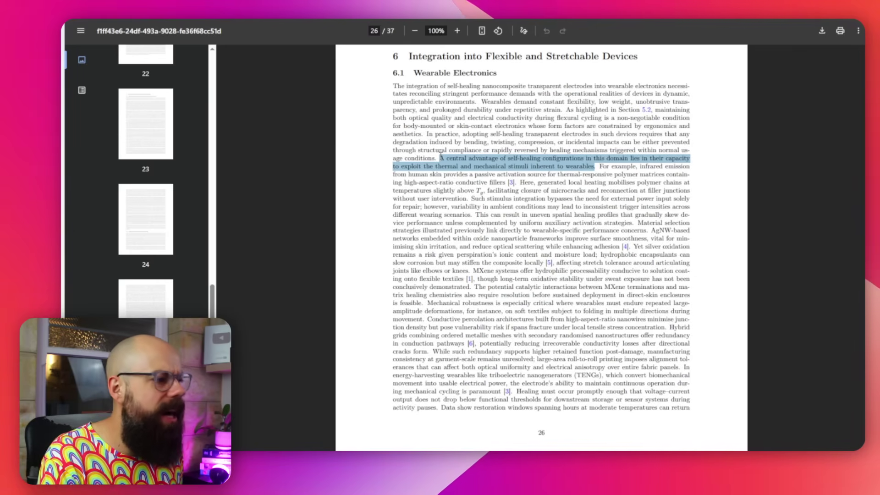
left_click(444, 169)
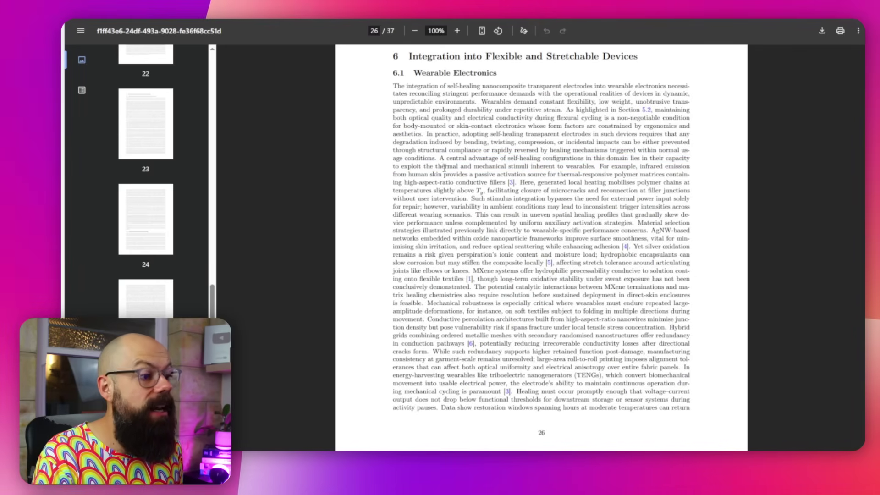
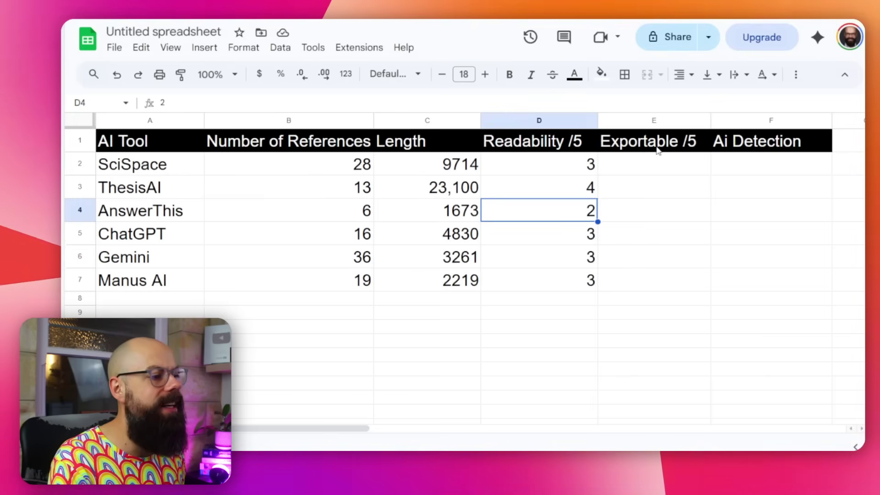
In the Google Sheets comparison, reset the text colour of the Exportable cells E2:E7 to the default black
left_click_drag(641, 163, 660, 287)
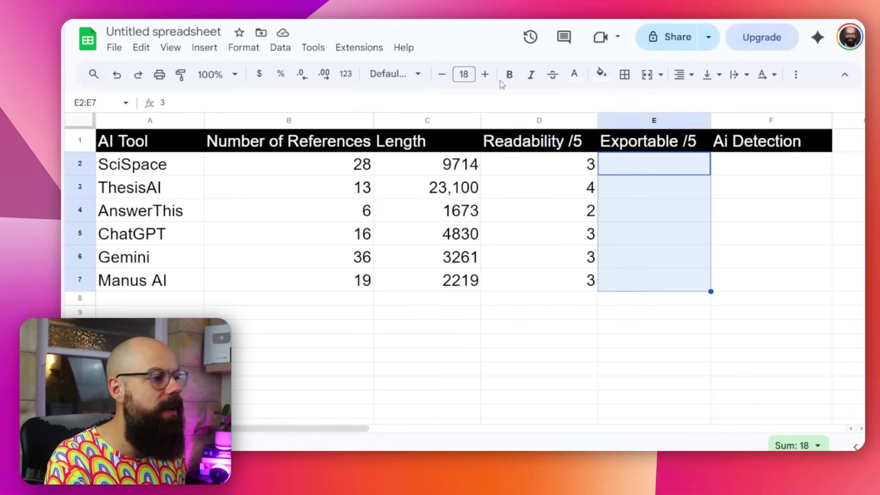
left_click(581, 76)
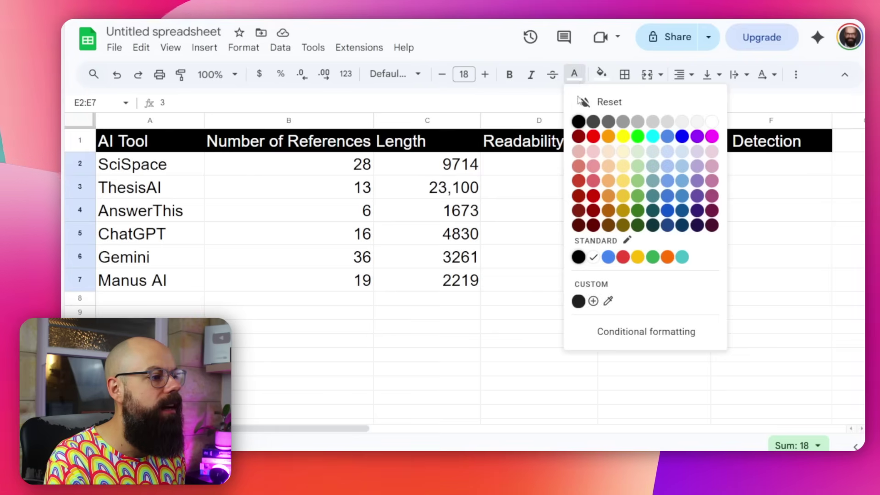
left_click(600, 100)
left_click(539, 340)
Check the Exportable scores of ChatGPT and AnswerThis, and go back through the ThesisAI PDF from page 26
left_click(653, 244)
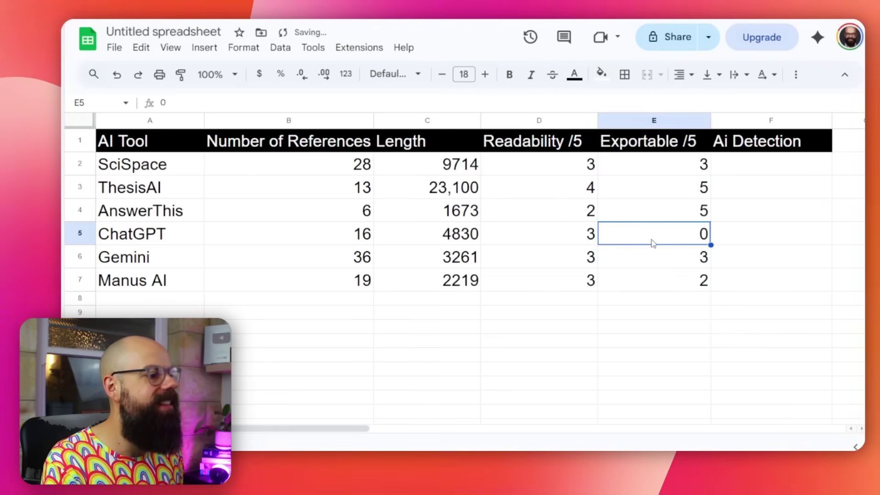
left_click(656, 215)
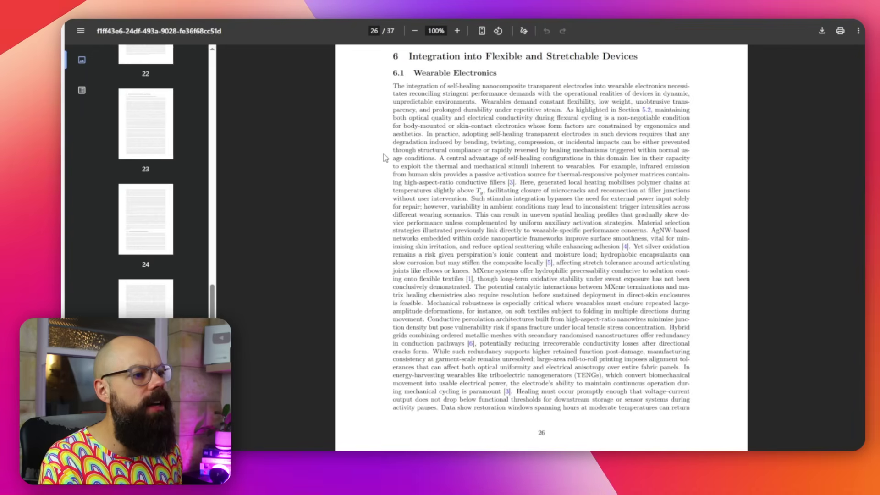
scroll(383, 157, "up", 20)
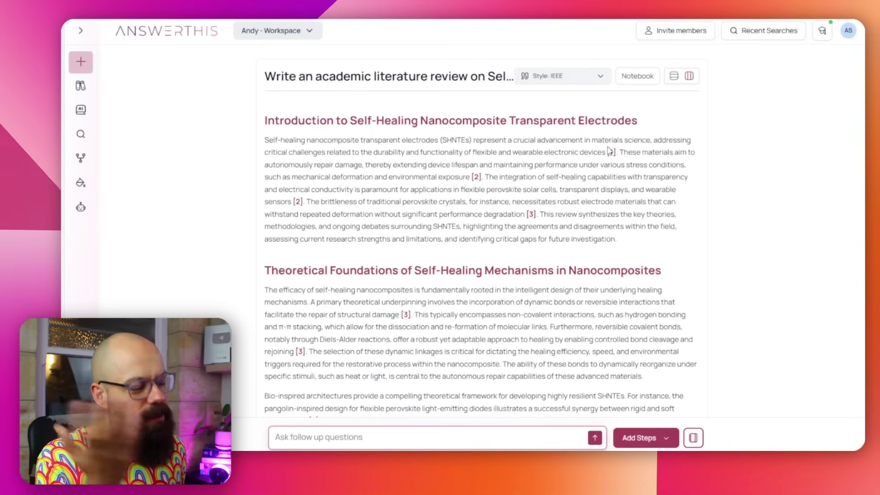
Switch to AnswerThis, add its literature review to the default notebook and open the notebook's export options
left_click(648, 77)
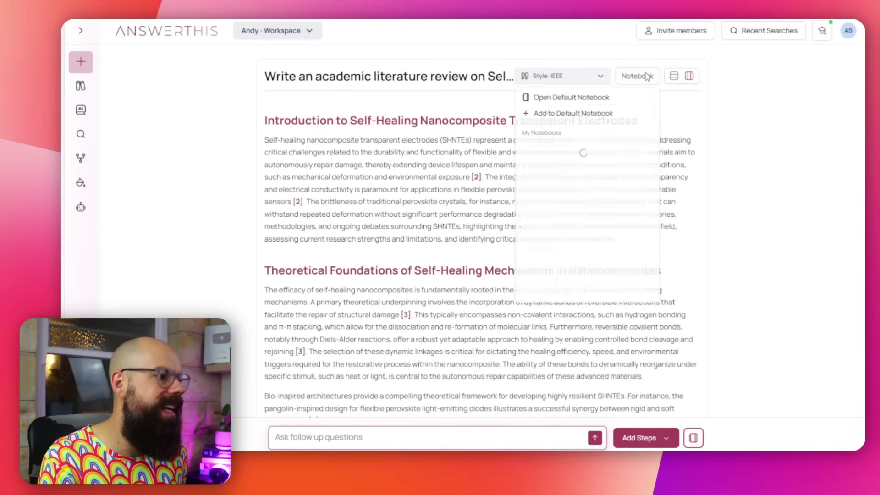
left_click(588, 115)
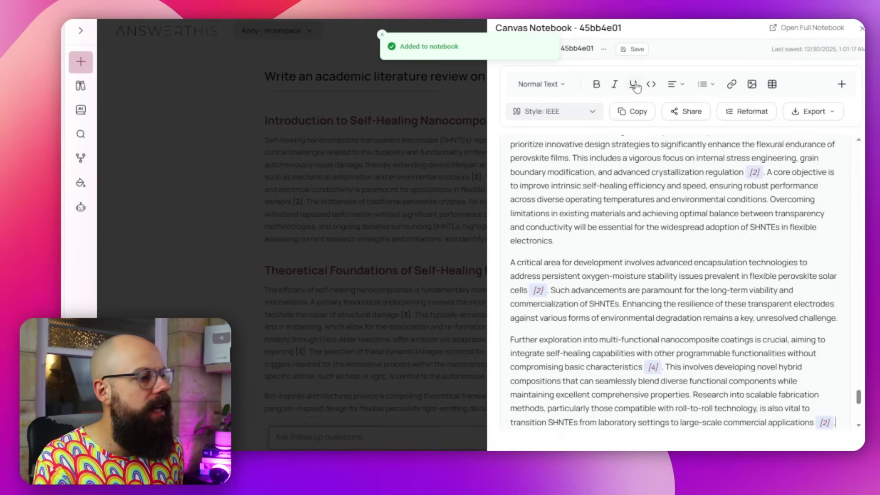
left_click(800, 114)
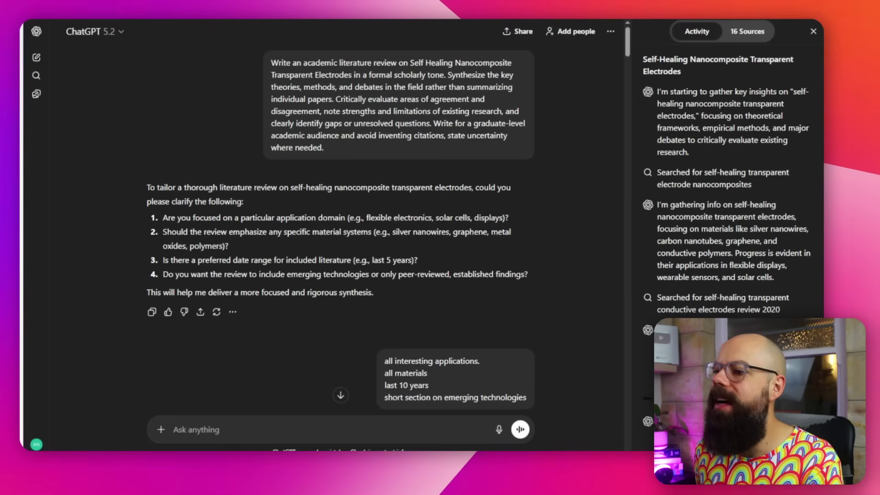
Switch to ChatGPT, skim its review from the initial prompt to the end, and highlight part of the Conclusion text
scroll(449, 276, "down", 20)
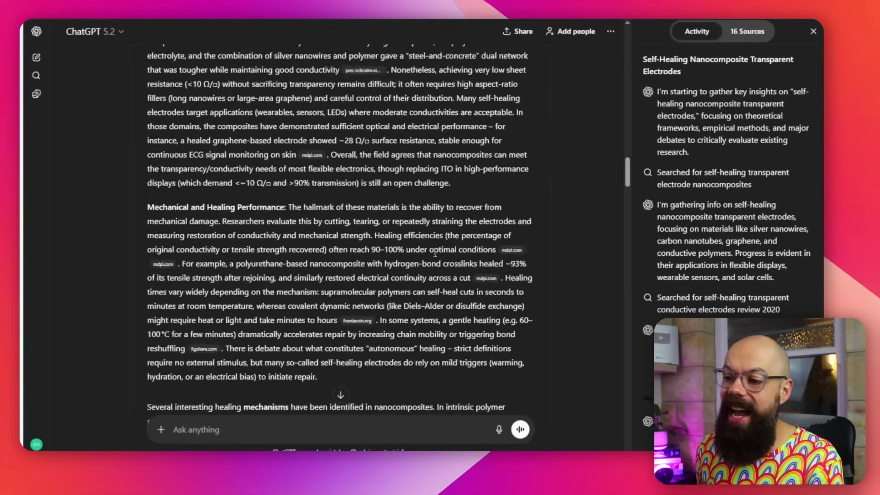
scroll(435, 252, "down", 20)
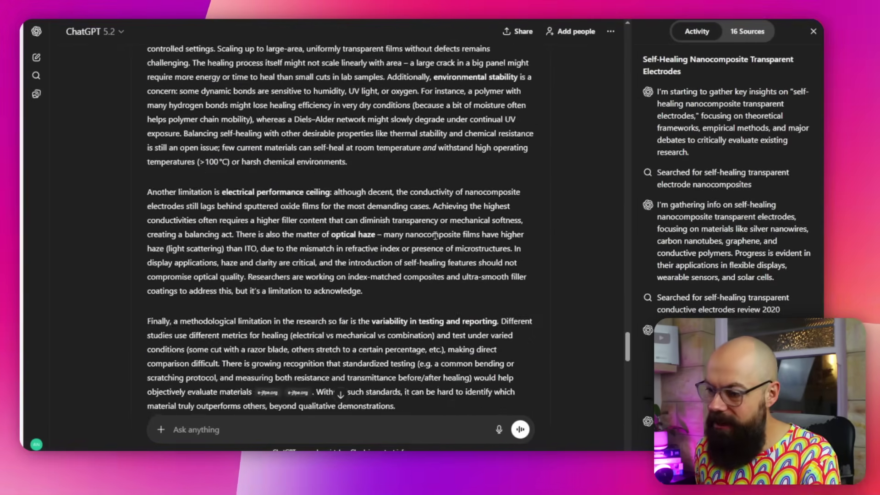
scroll(434, 237, "down", 10)
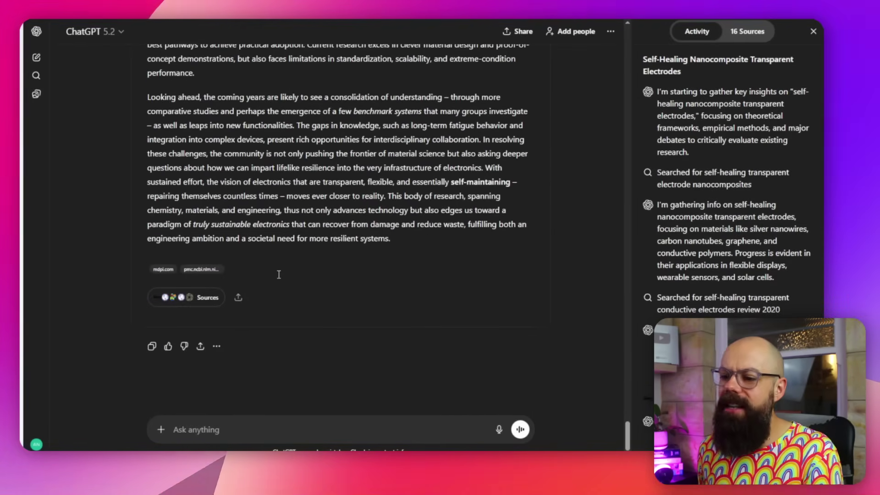
left_click_drag(398, 238, 355, 154)
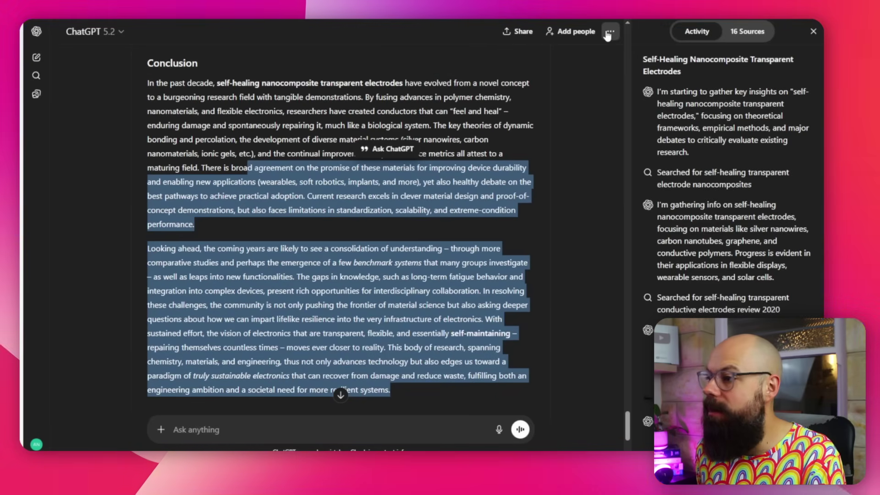
Examine the ChatGPT conversation's sharing choices and the response's additional actions for a way to export the review, and close them
left_click(518, 37)
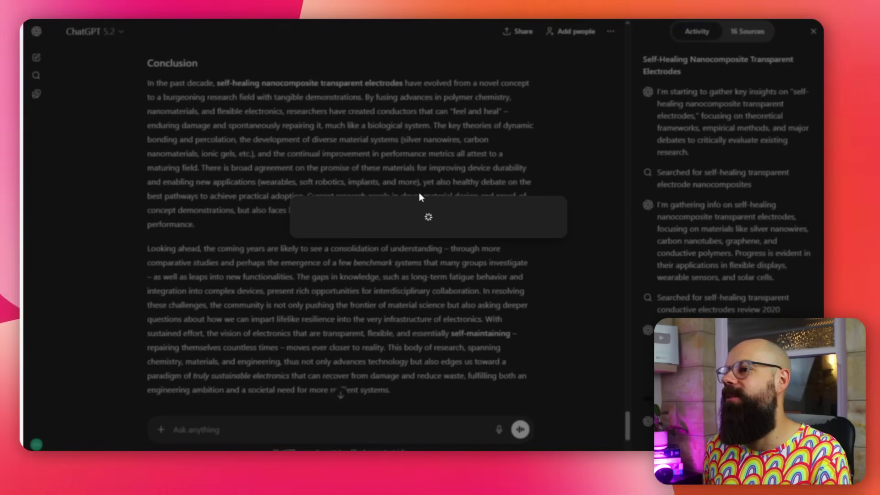
left_click(439, 140)
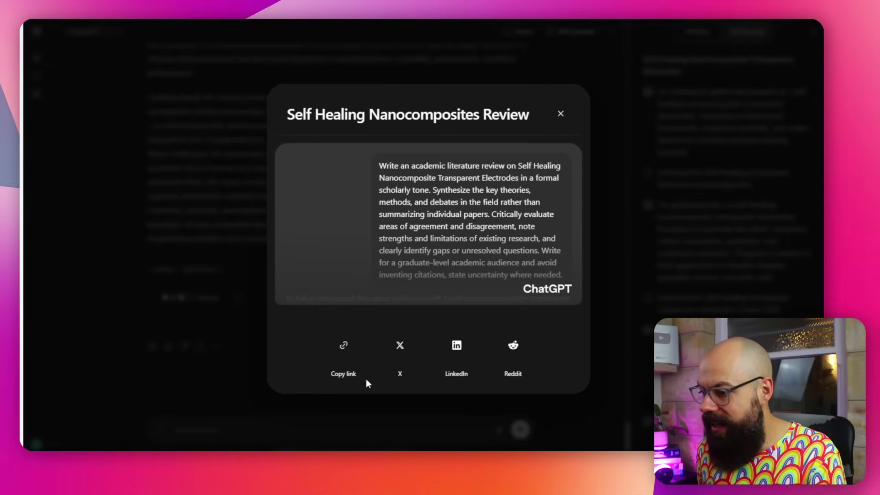
left_click(561, 114)
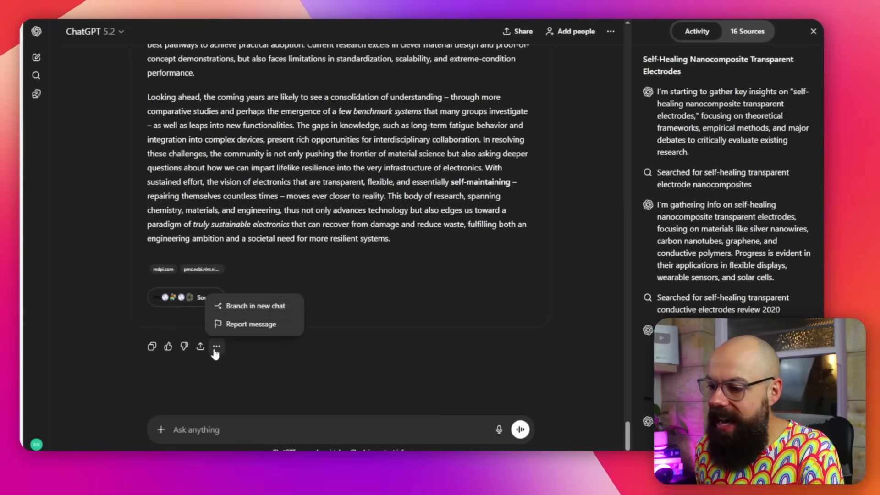
left_click(448, 255)
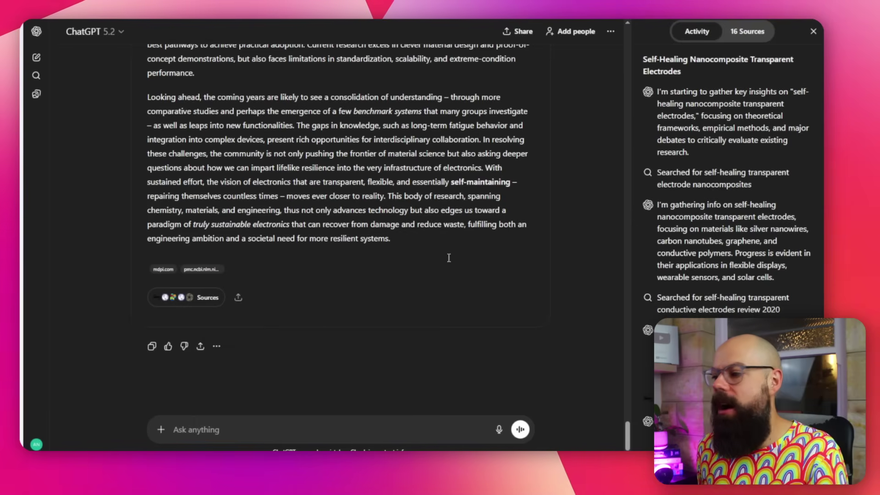
Skim the ChatGPT review back up from its closing paragraphs through the Performance Characteristics and Mechanisms section
scroll(458, 247, "up", 15)
scroll(491, 240, "up", 10)
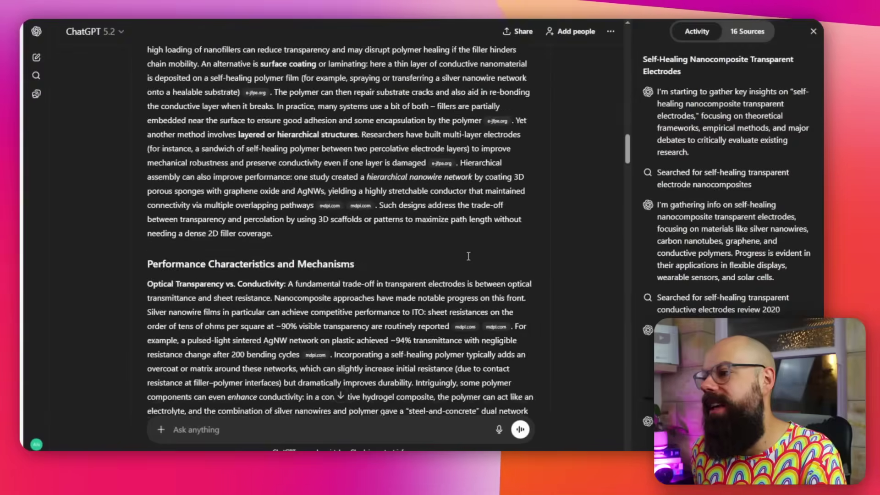
scroll(460, 256, "up", 5)
scroll(460, 256, "up", 20)
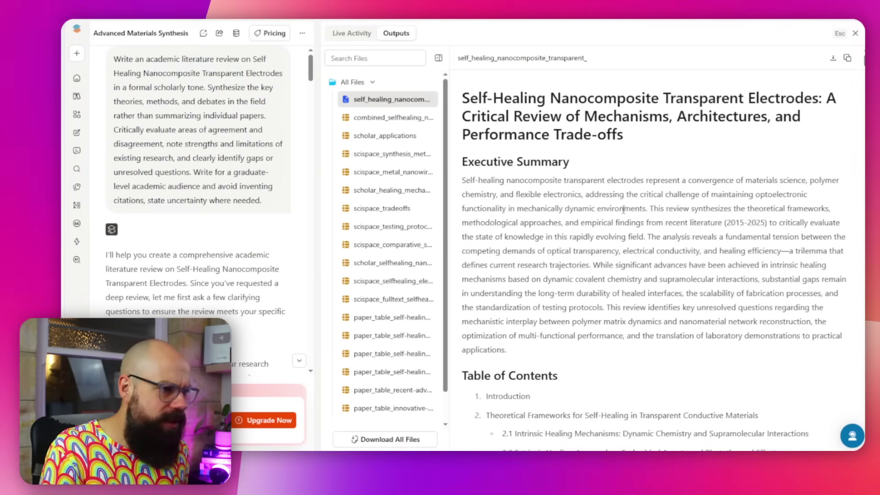
Switch to SciSpace, skim the review's Executive Summary and Table of Contents, and download the review as PDF
scroll(736, 120, "down", 10)
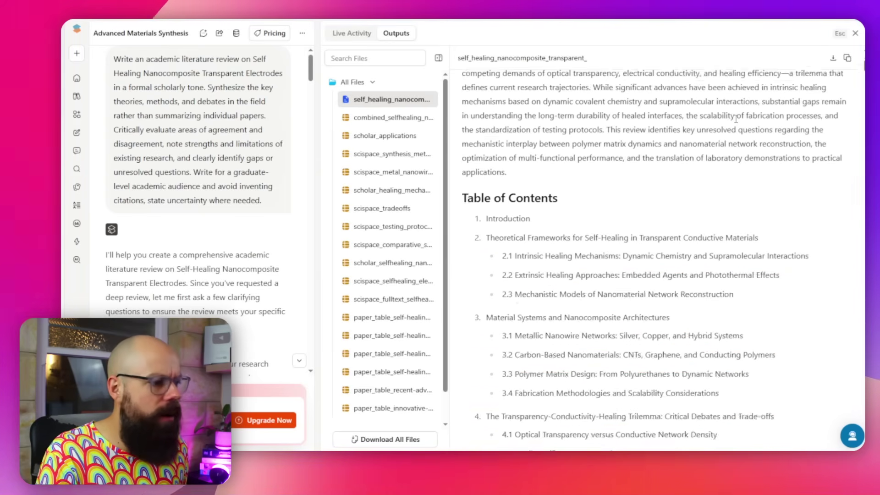
scroll(779, 92, "up", 5)
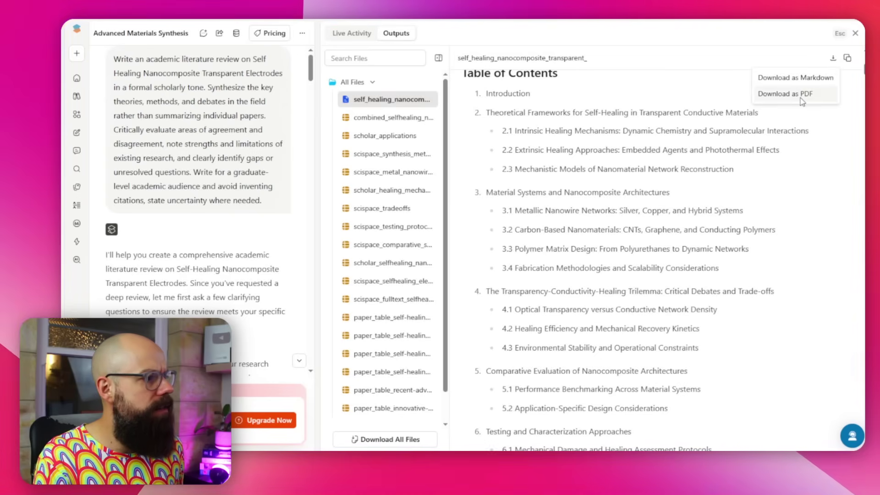
left_click(800, 94)
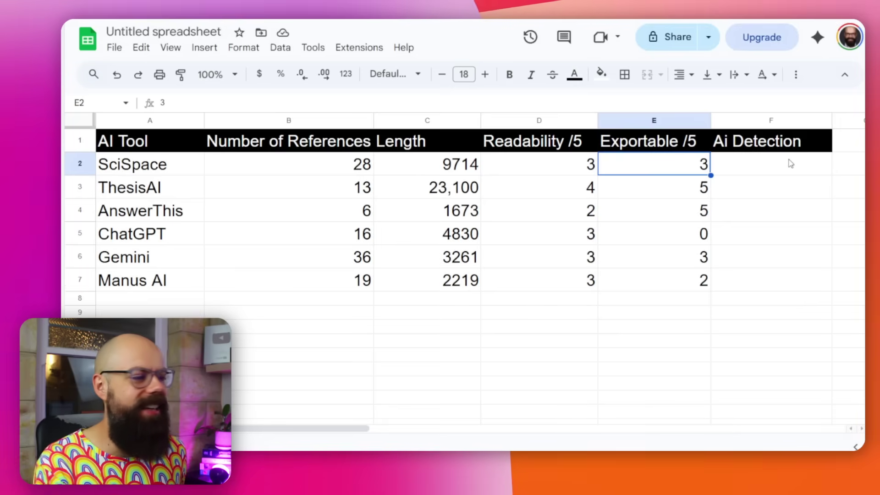
Switch to the comparison spreadsheet and reveal the Ai Detection values by setting the text colour of F2:F8 to black
left_click_drag(790, 163, 764, 297)
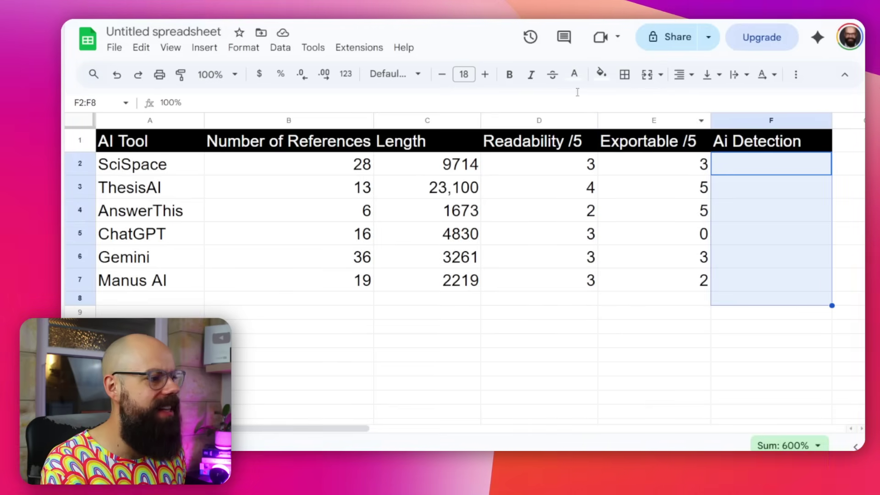
left_click(576, 75)
left_click(578, 121)
left_click(568, 416)
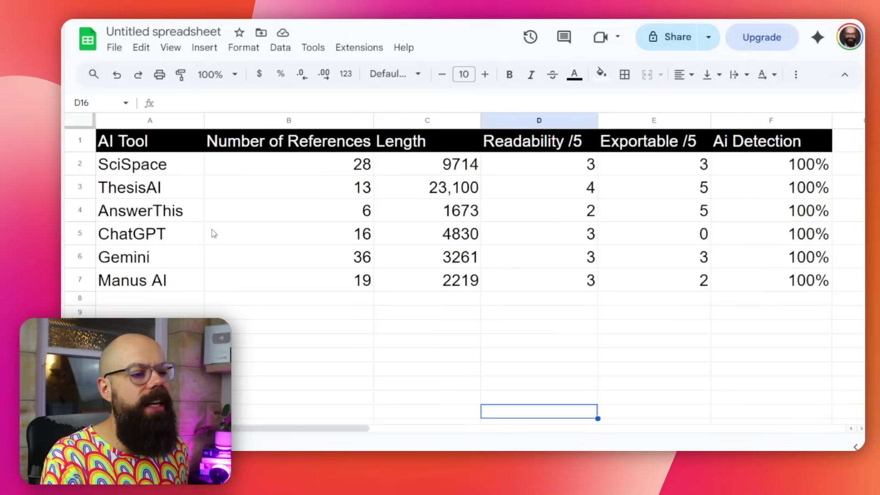
Highlight the SciSpace row from its name through its Exportable score, A2:E2
left_click(171, 168)
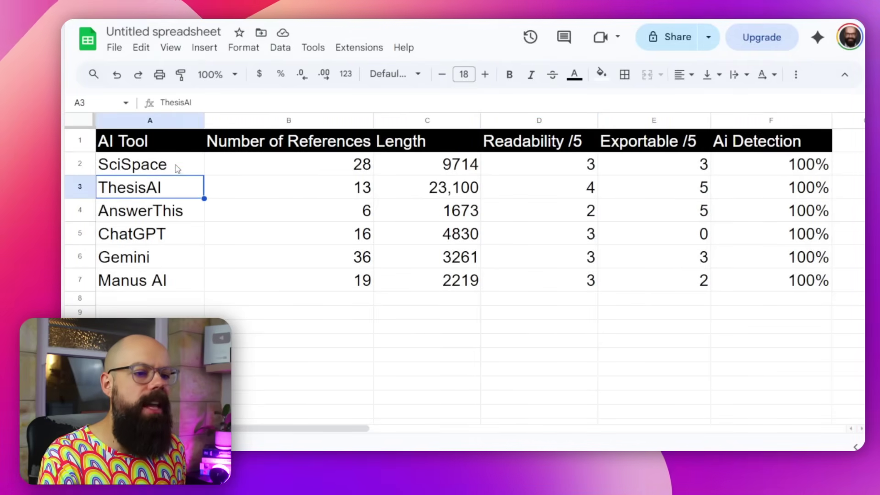
left_click(175, 165)
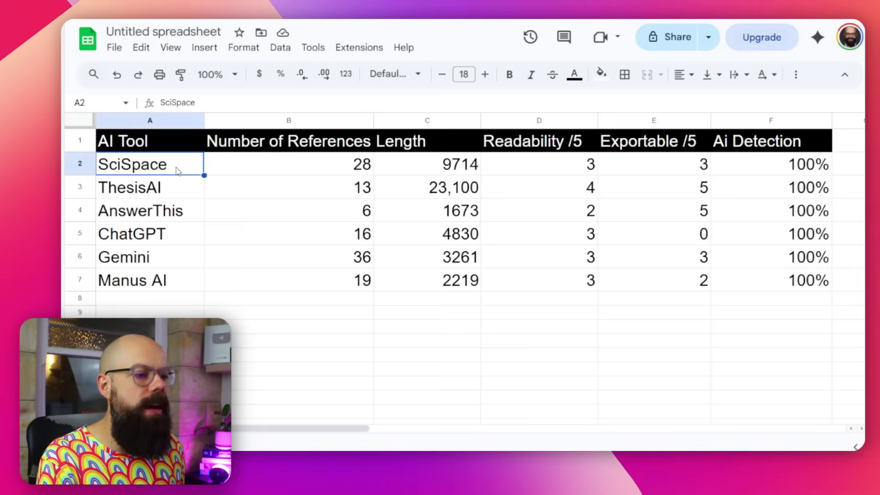
left_click_drag(177, 171, 411, 168)
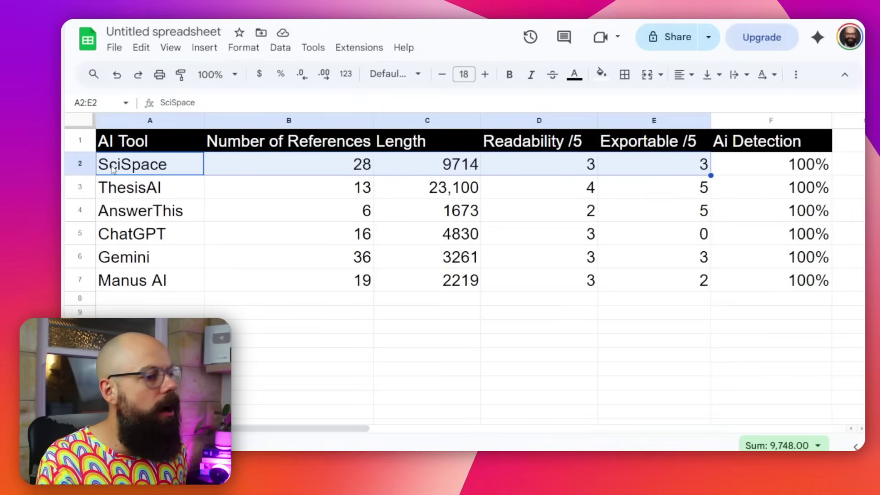
Select ThesisAI in the table, switch to its PDF, and skim from page 23 to the References on page 37 and back up
left_click(126, 198)
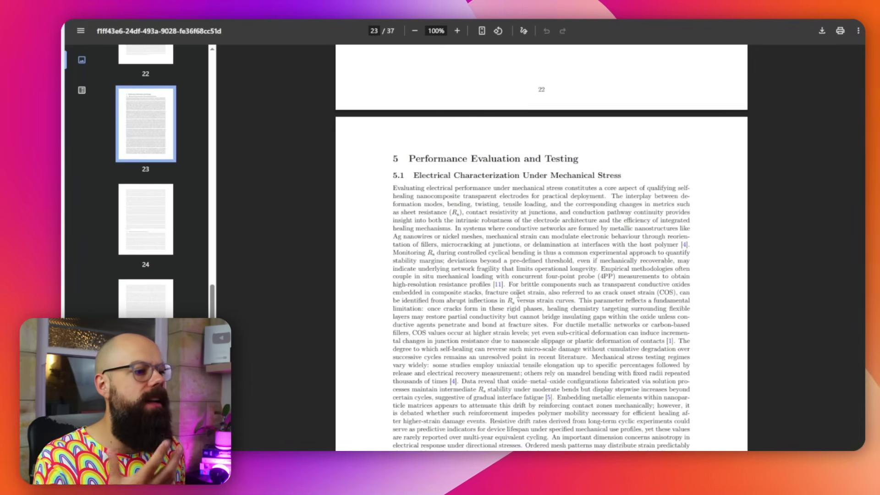
scroll(517, 294, "down", 20)
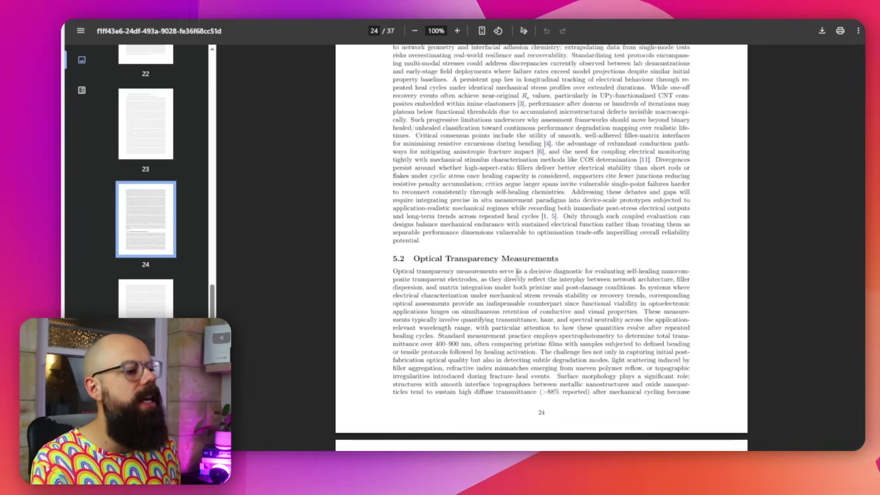
scroll(520, 277, "down", 10)
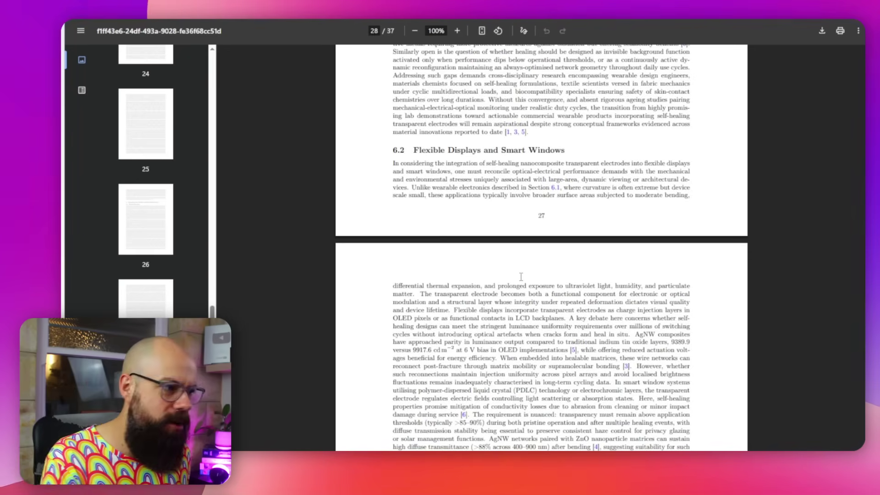
scroll(521, 277, "down", 20)
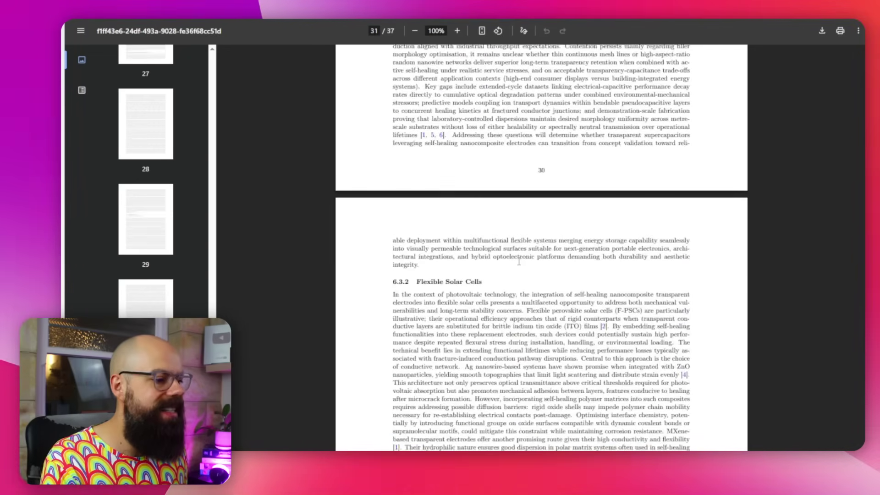
scroll(522, 235, "down", 20)
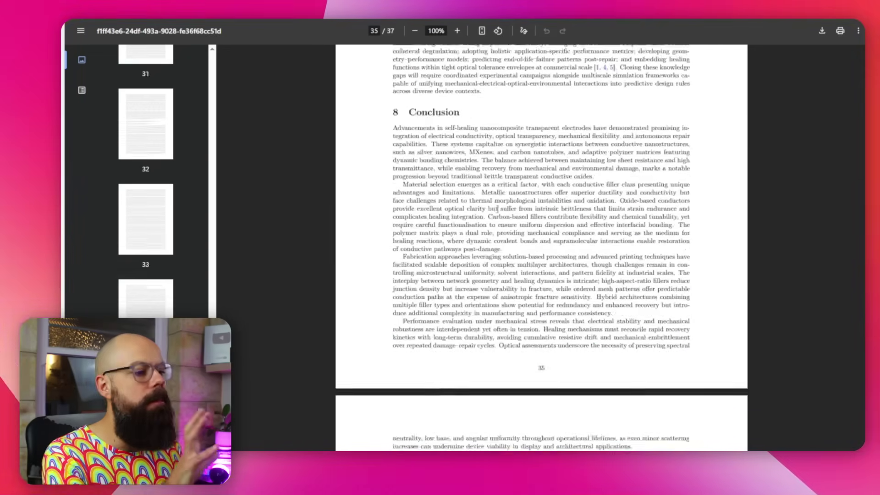
scroll(498, 209, "up", 20)
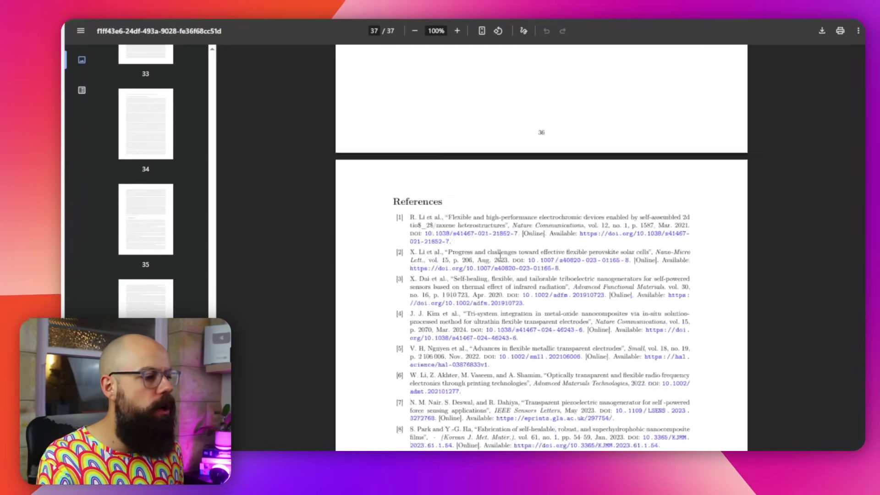
scroll(499, 245, "down", 13)
scroll(498, 245, "down", 7)
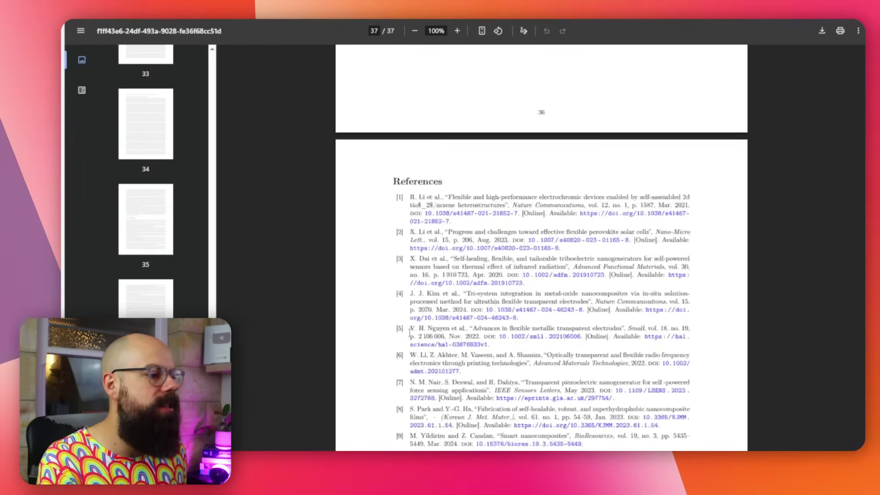
scroll(421, 328, "up", 14)
scroll(421, 328, "up", 15)
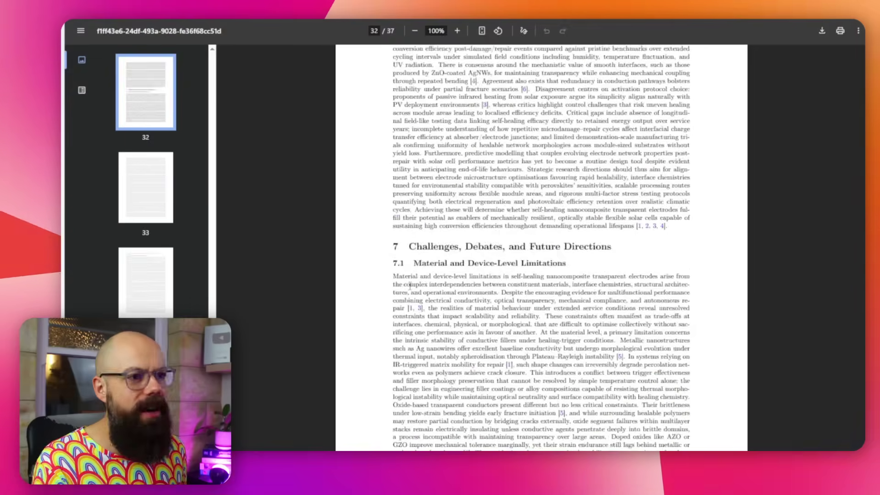
scroll(279, 202, "up", 5)
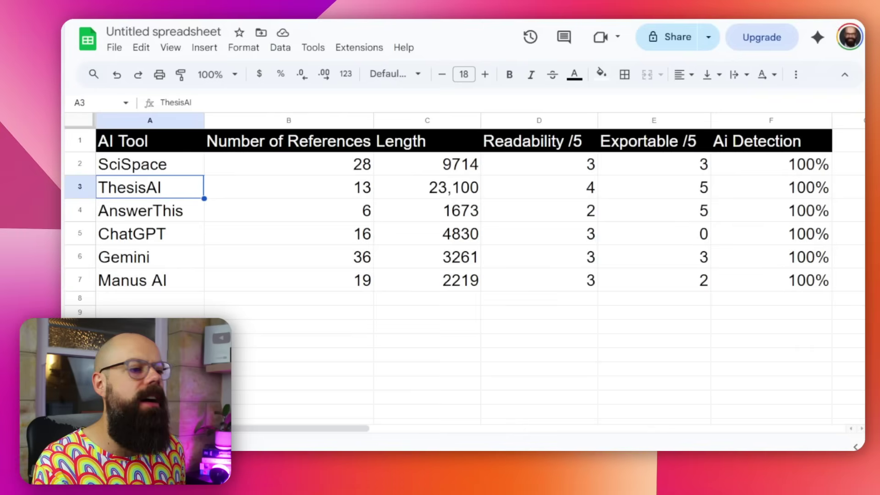
Return to the spreadsheet and review the ThesisAI row, starting with its number of references
left_click(315, 185)
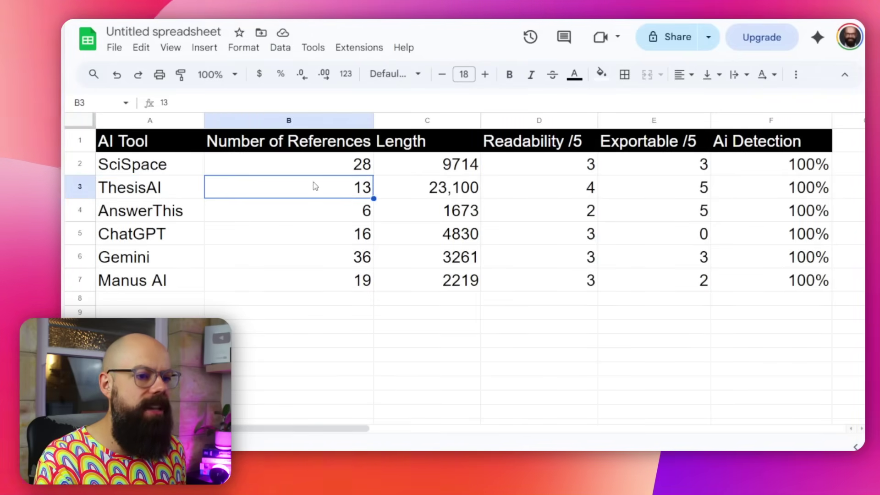
left_click(154, 195)
left_click(275, 191)
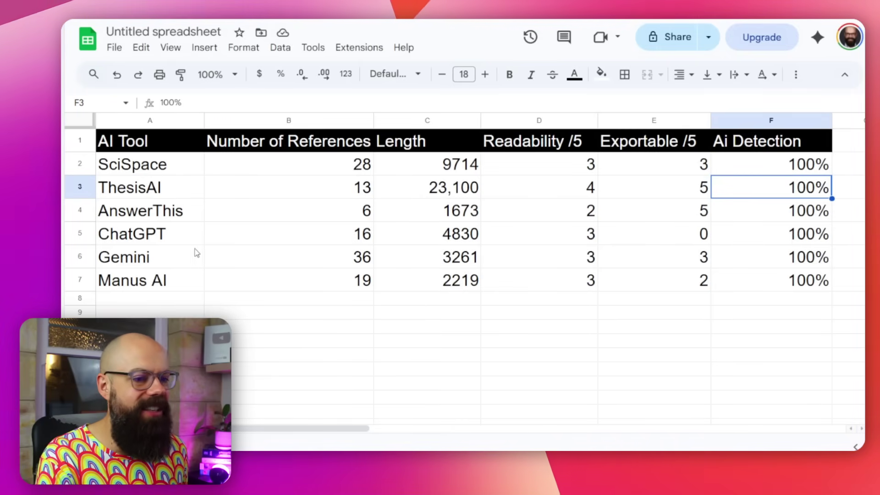
Highlight the ChatGPT, Gemini and Manus AI rows, A5:F7, and check Gemini's reference count and the Exportable scores of ChatGPT and Gemini
left_click(164, 267)
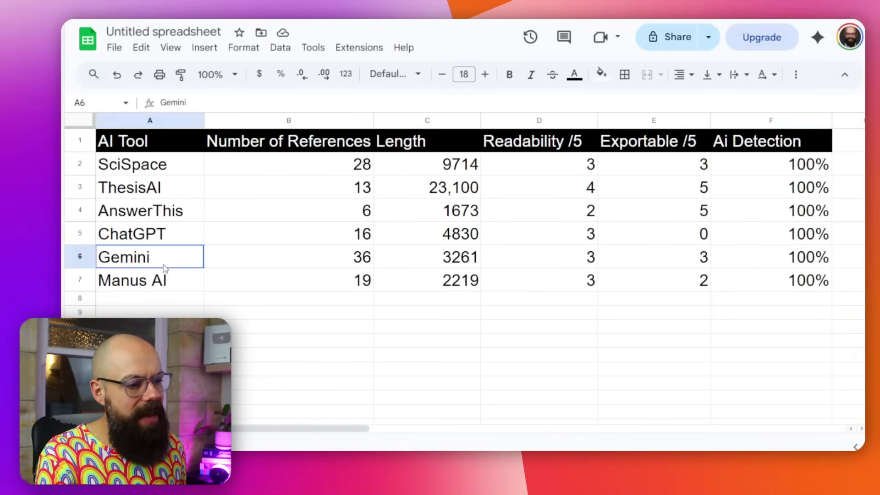
left_click(177, 242)
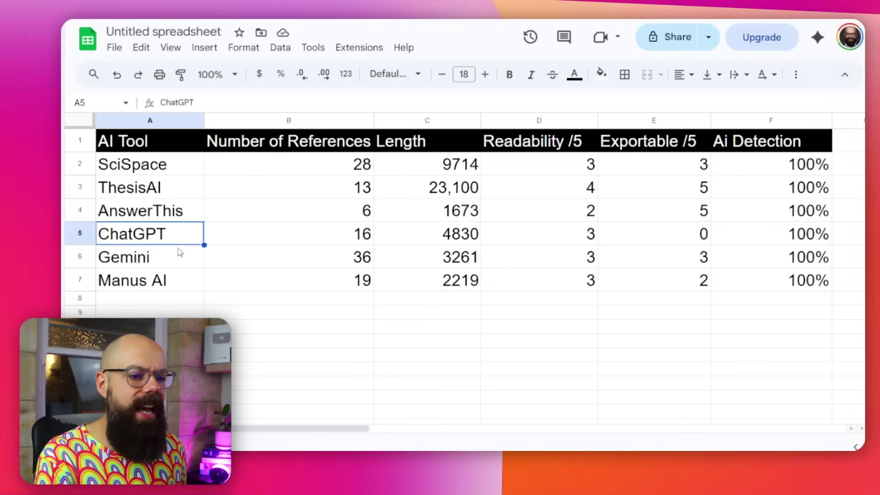
left_click_drag(178, 242, 776, 276)
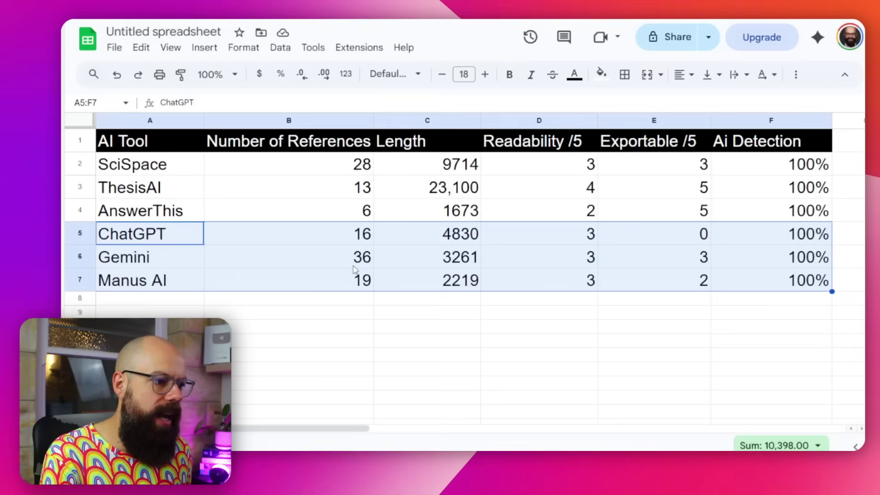
left_click(362, 257)
left_click(691, 238)
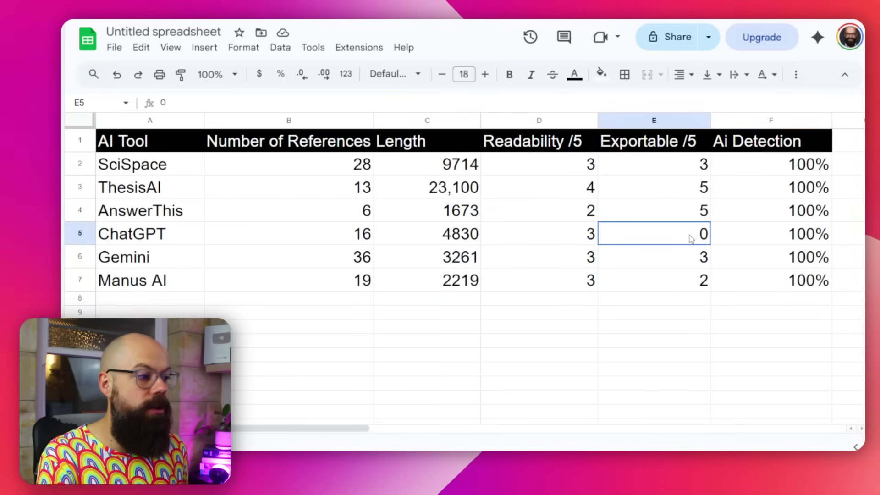
left_click(662, 255)
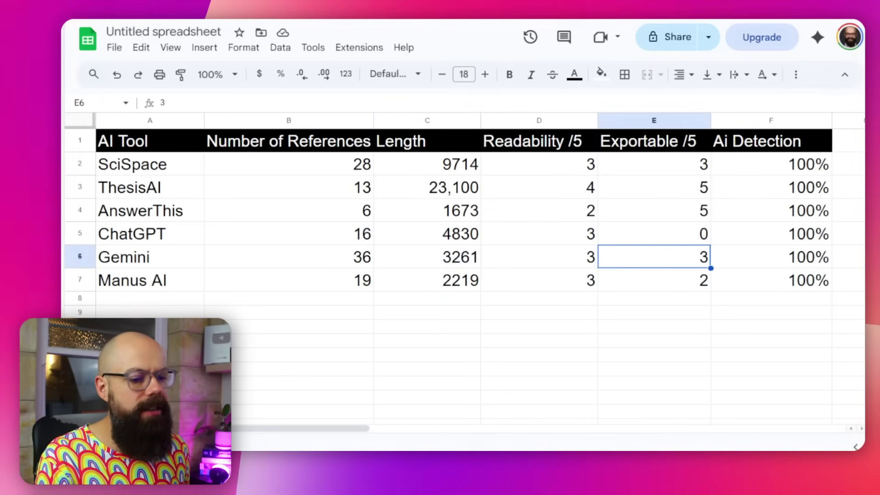
Select Manus AI in the table, switch to Manus, open its review document, examine the download formats and close them
left_click(179, 288)
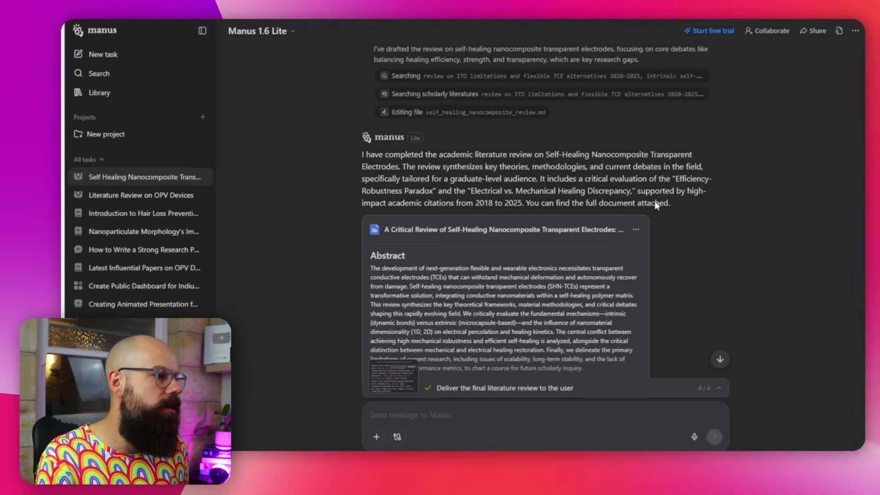
left_click(531, 350)
left_click(702, 53)
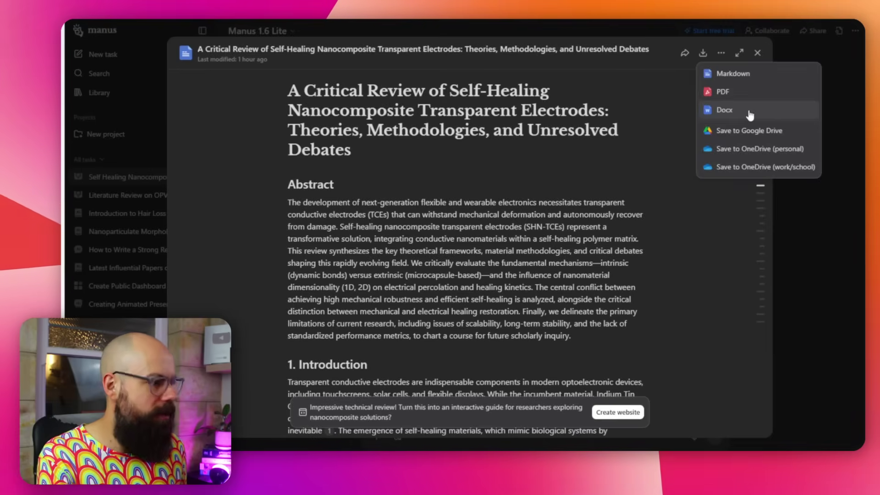
left_click(804, 208)
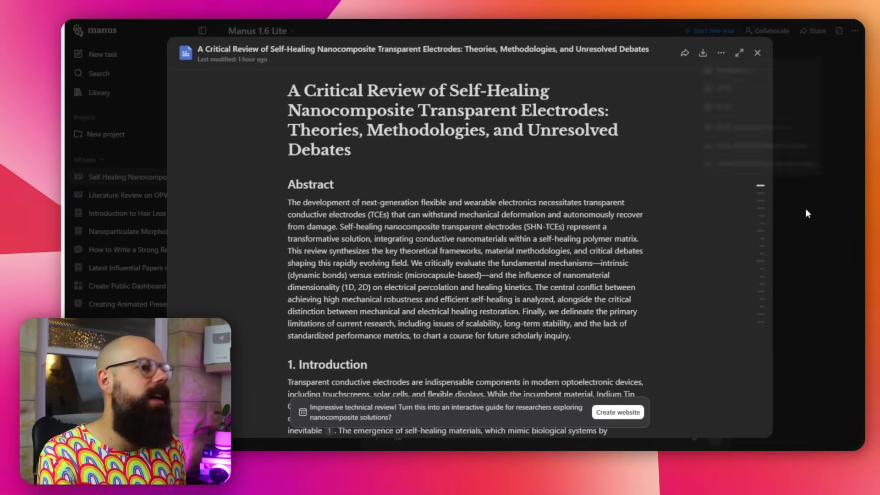
left_click(805, 208)
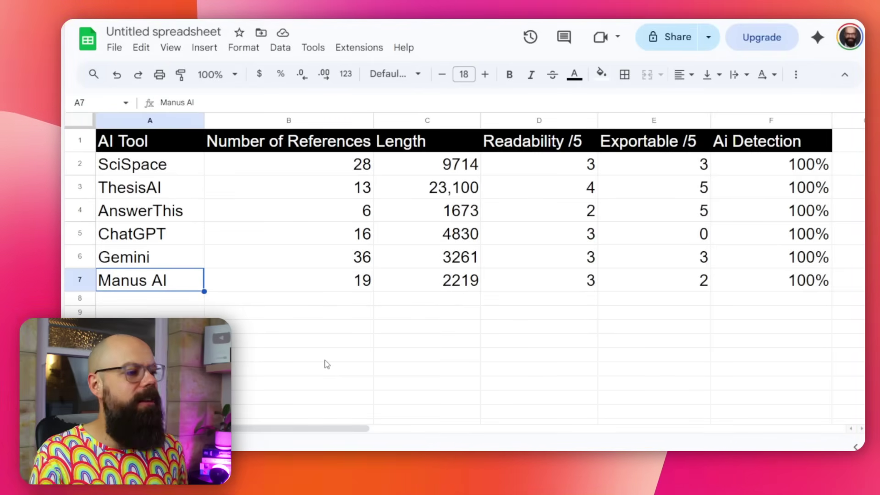
Return to the spreadsheet and highlight the complete SciSpace and ThesisAI rows, A2:F3
left_click_drag(189, 174, 815, 190)
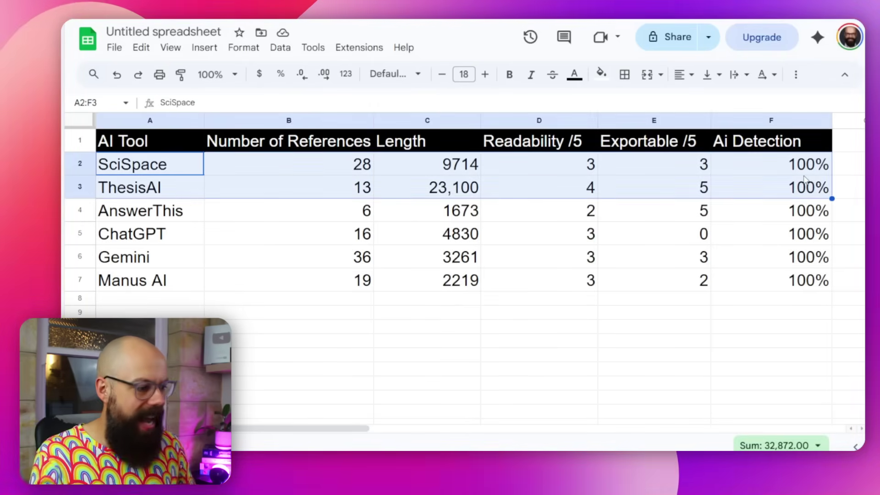